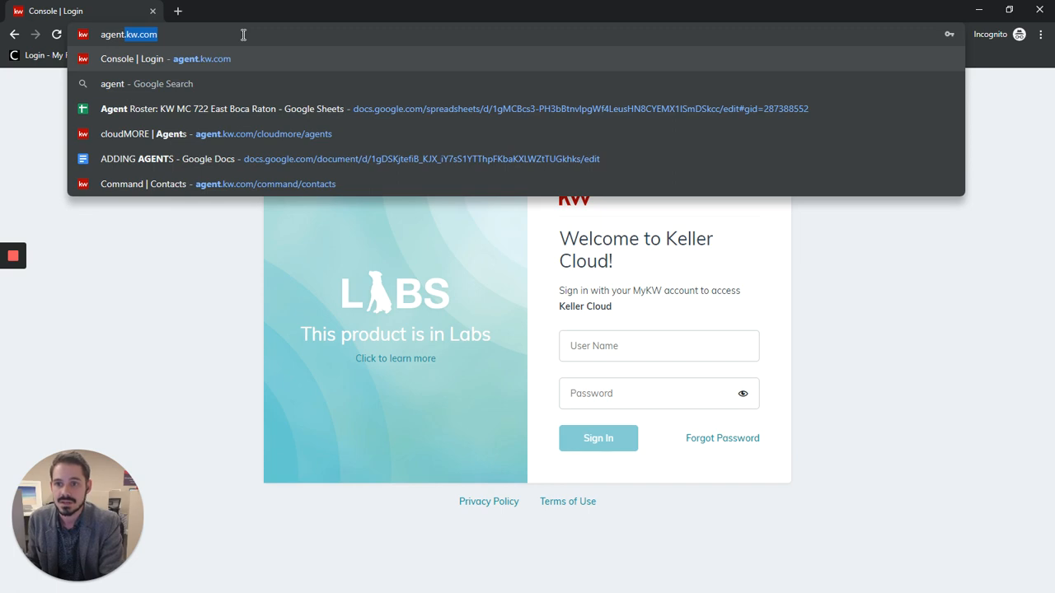
# Go to agent.kw.com and sign in to Keller Cloud using the first saved login to fill in the user name and password.
pyautogui.press('Return')
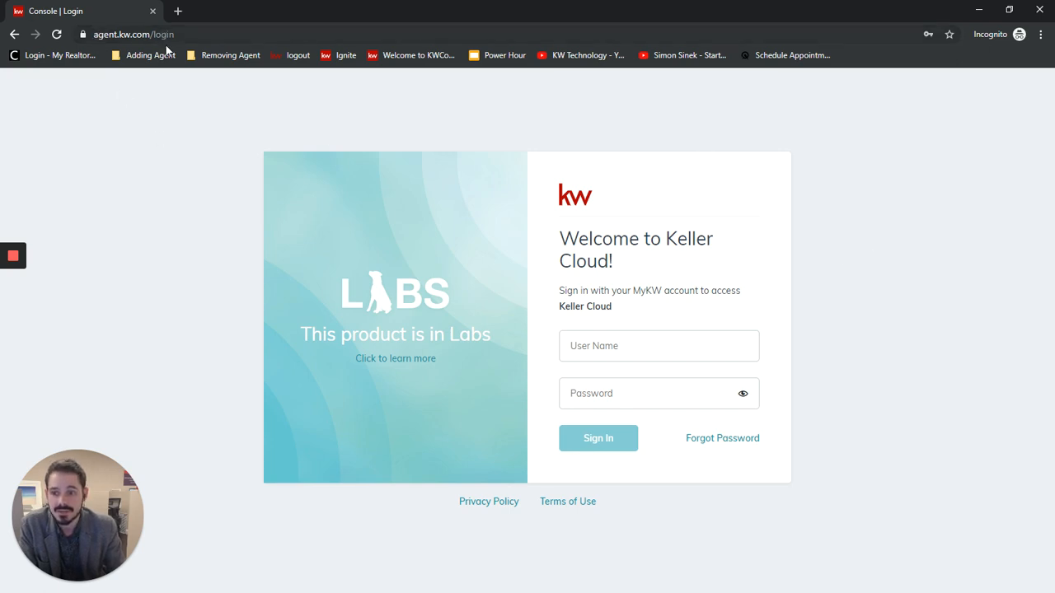
pyautogui.click(639, 349)
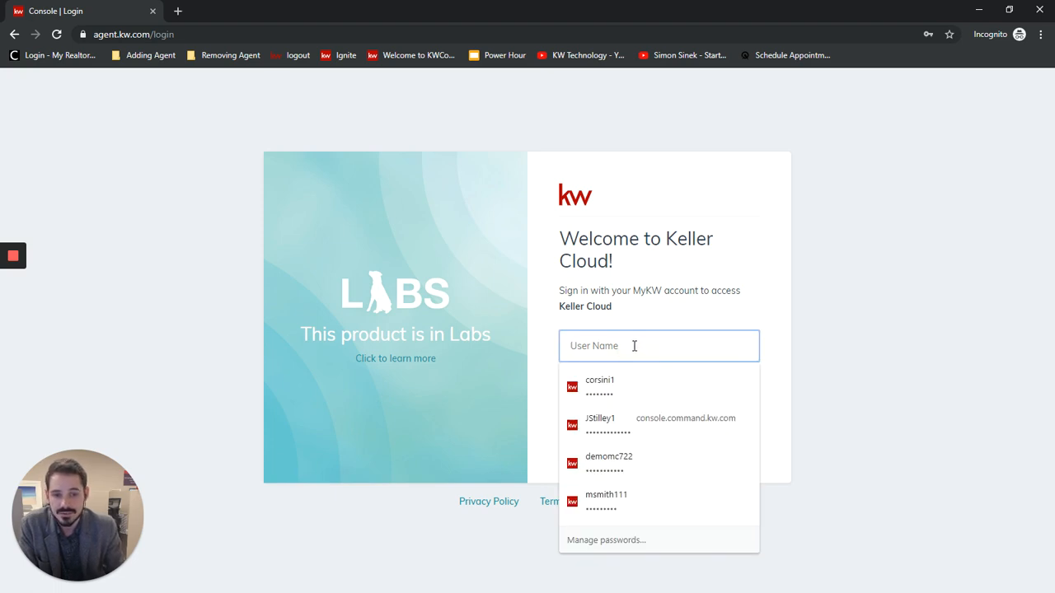
pyautogui.click(596, 382)
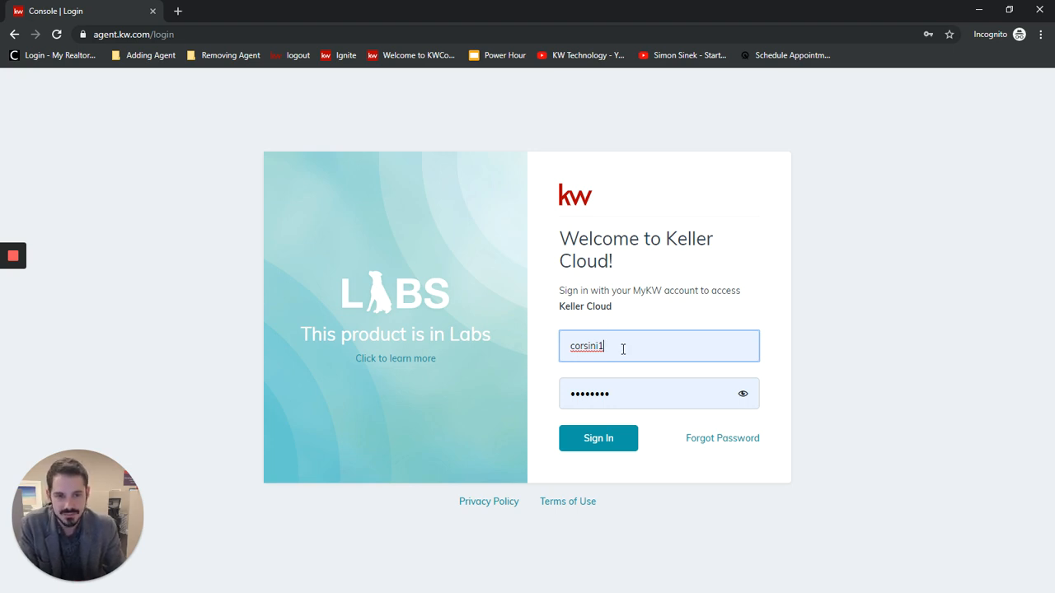
pyautogui.click(598, 441)
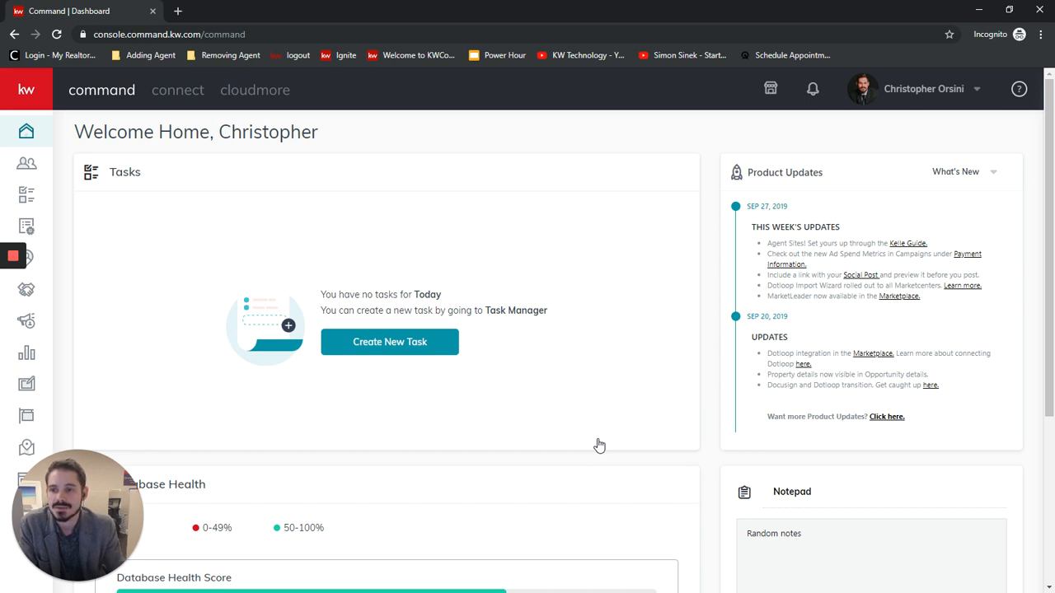
# Go to the Contacts page with the navigation labels expanded, and start adding a new contact.
pyautogui.click(27, 167)
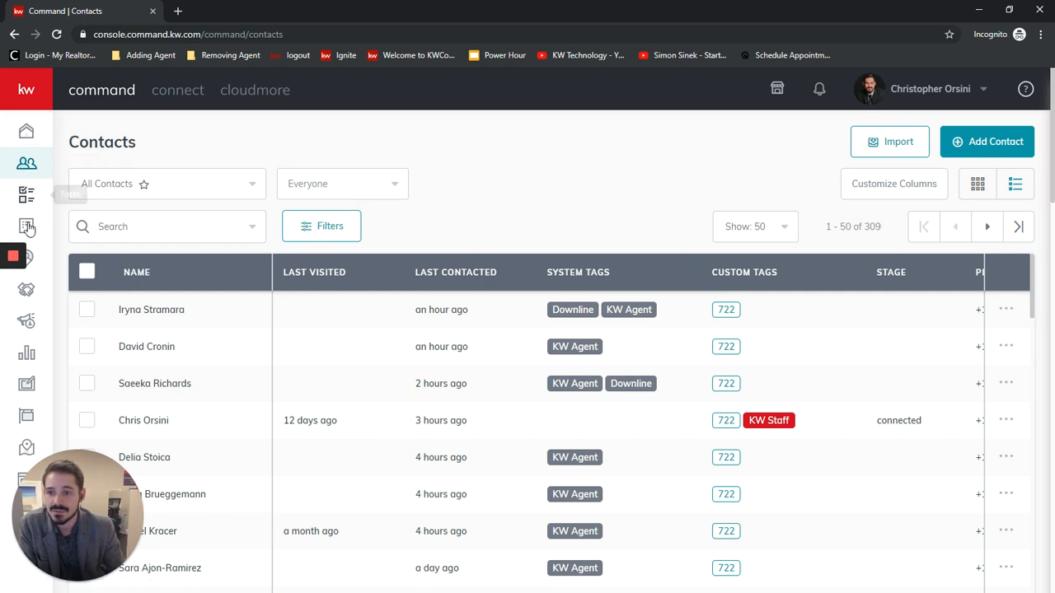
pyautogui.click(27, 93)
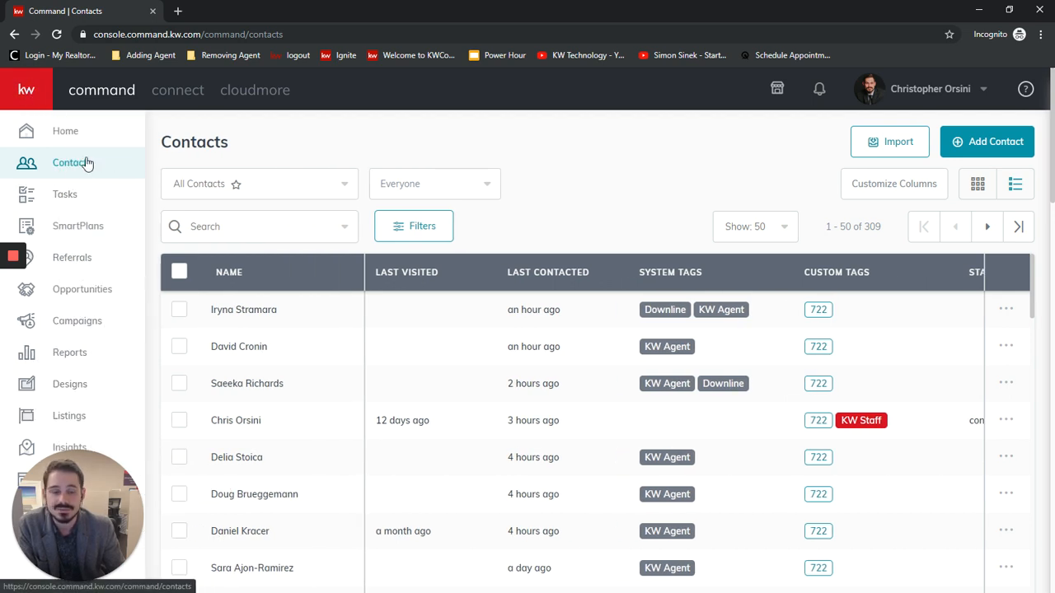
pyautogui.click(992, 143)
# Enter the new contact's full name, personal primary email and mobile phone number.
pyautogui.click(457, 188)
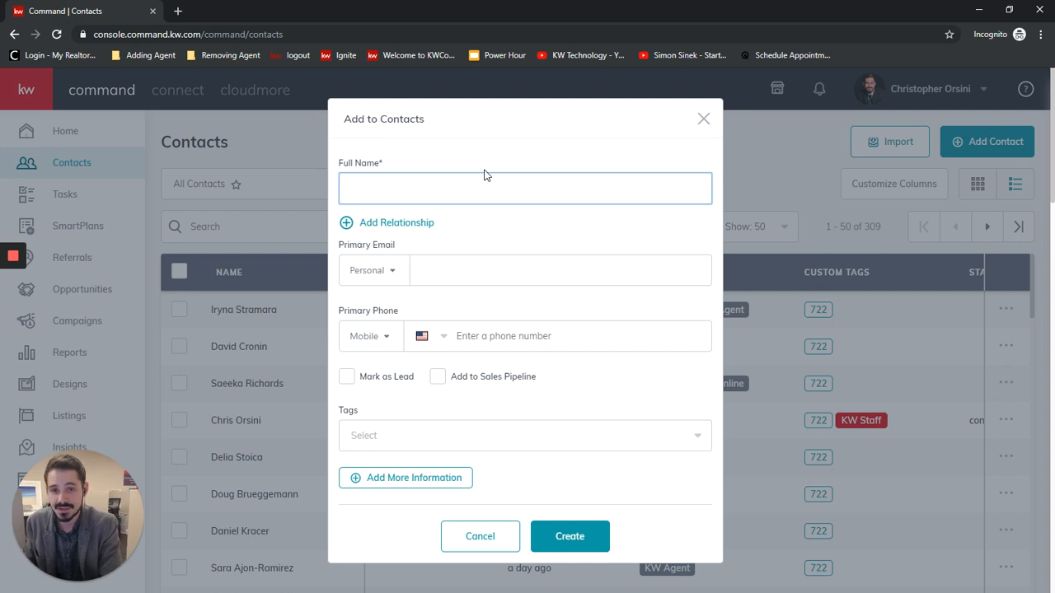
pyautogui.write('Joe Sc')
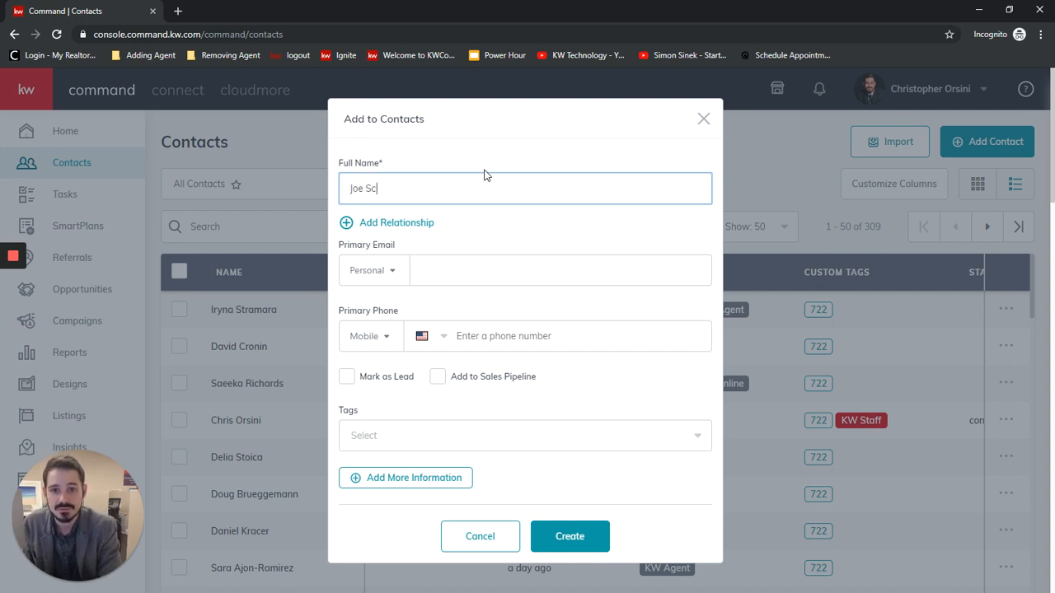
pyautogui.write('hmoe')
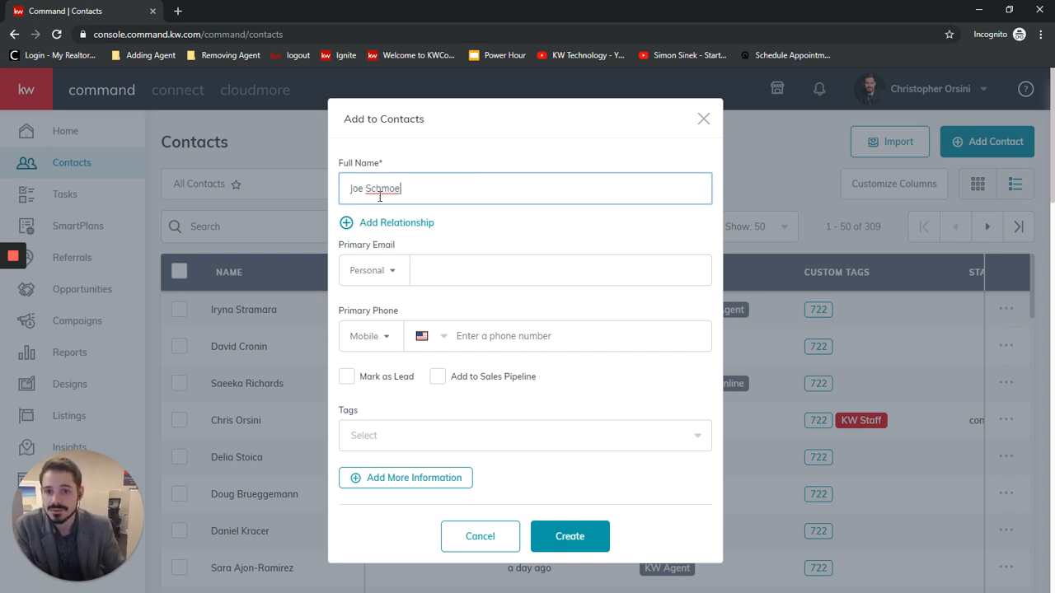
pyautogui.click(514, 274)
pyautogui.write('Joe')
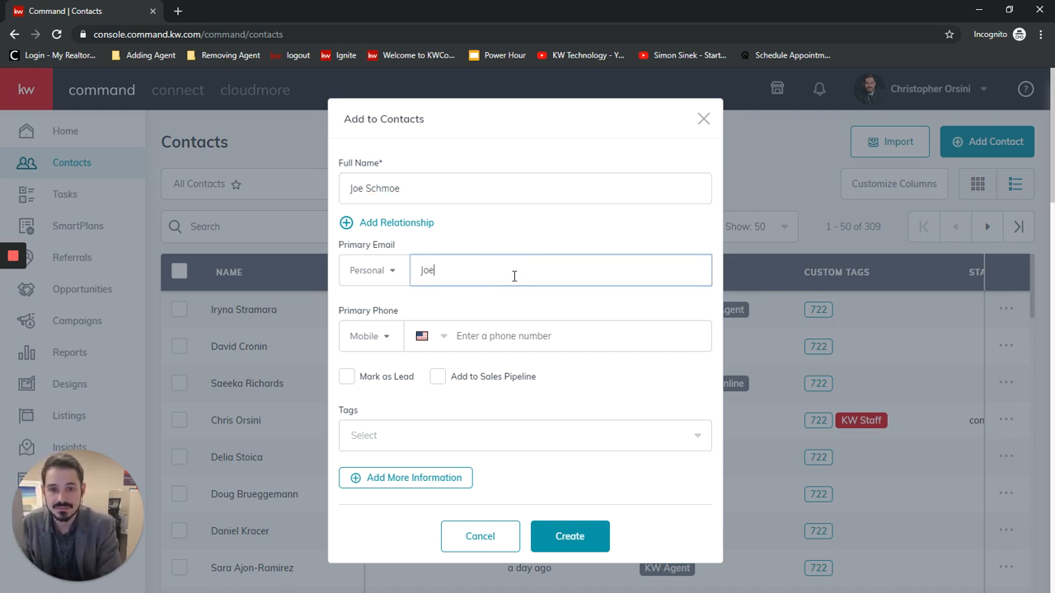
pyautogui.write('@schmoe.com')
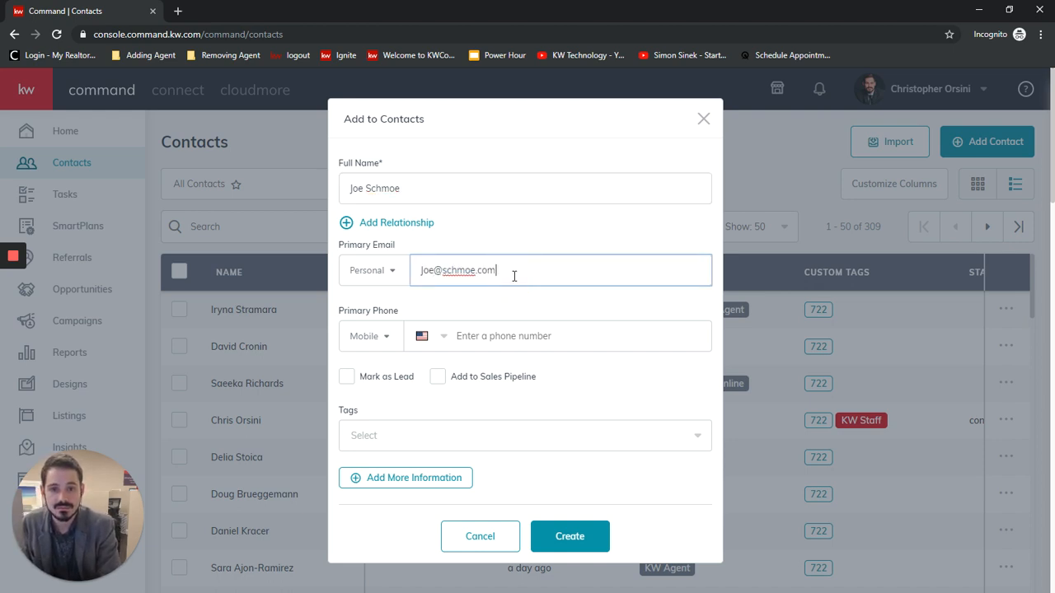
pyautogui.click(497, 335)
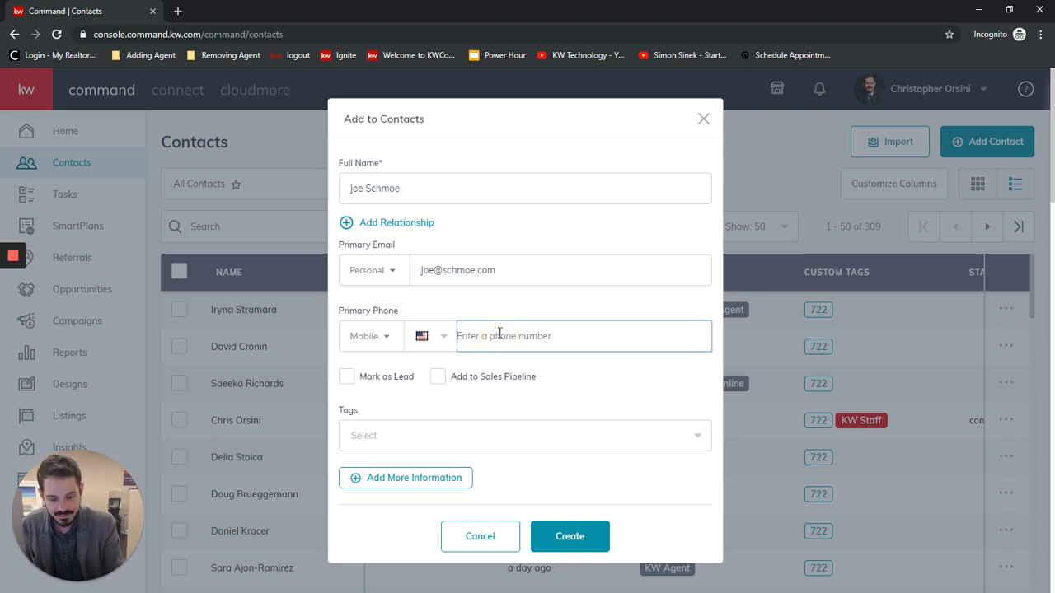
pyautogui.write('561) 555-5555')
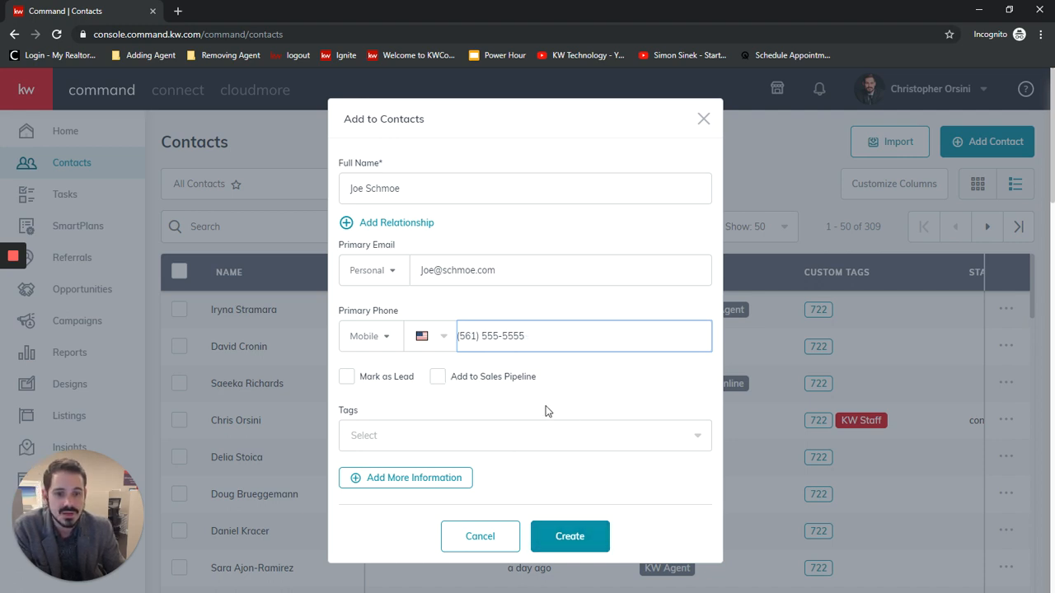
# Look through the existing tags available for the new contact.
pyautogui.click(570, 440)
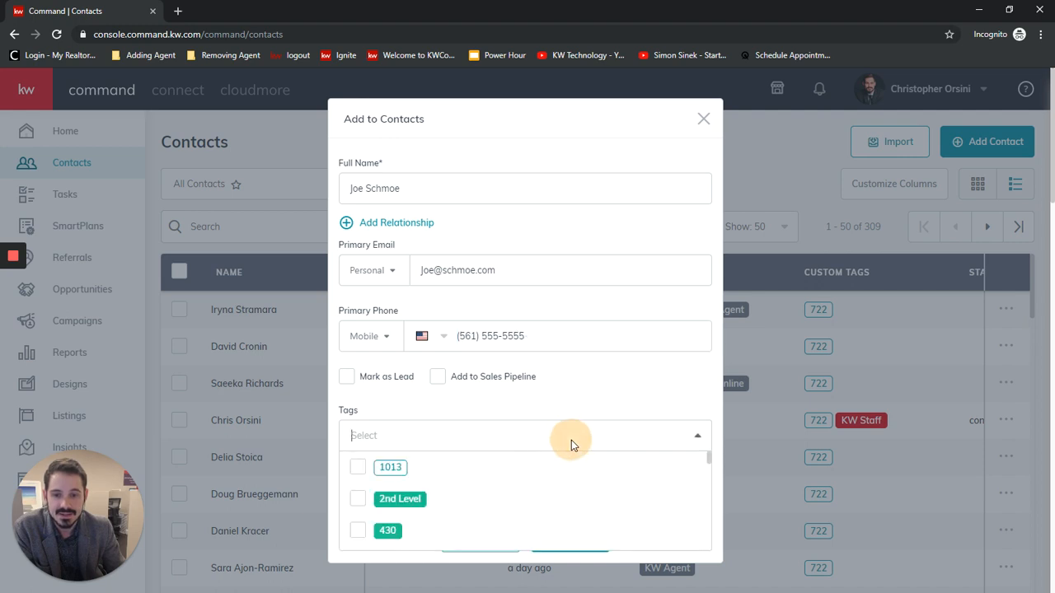
pyautogui.scroll(-3, 467, 490)
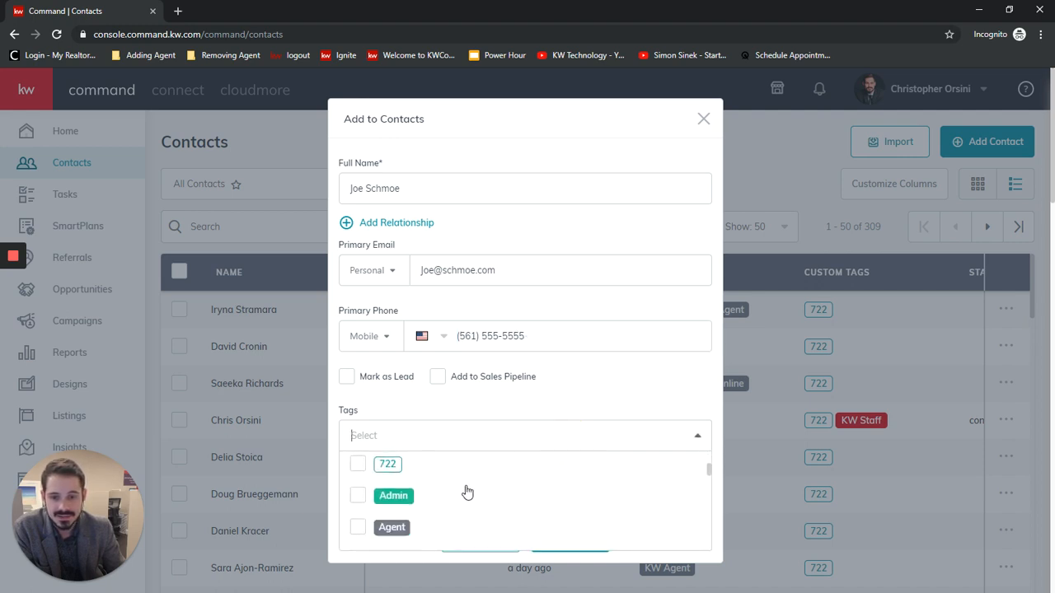
pyautogui.scroll(1, 454, 487)
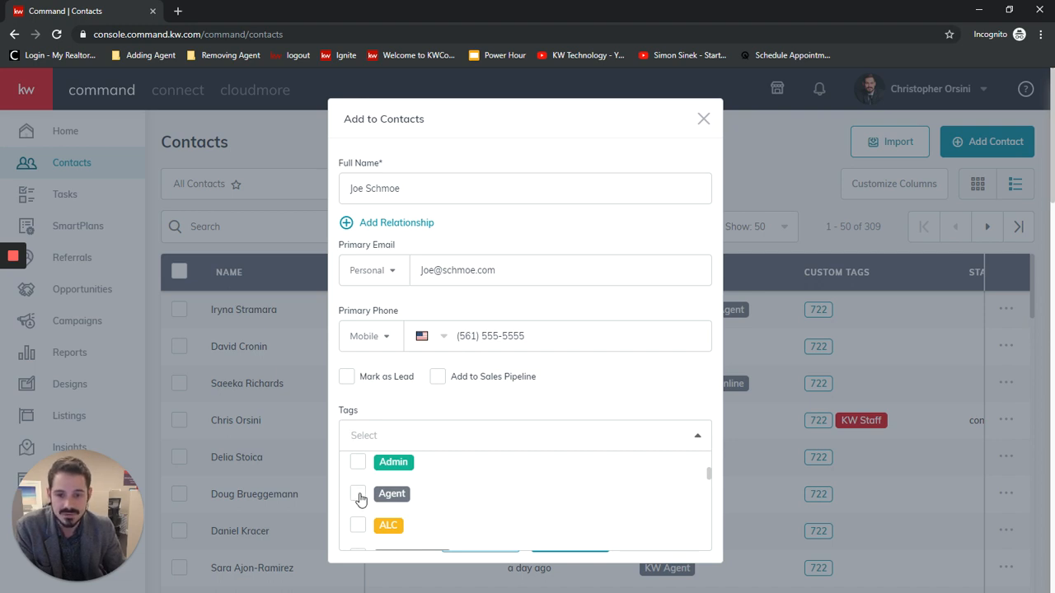
pyautogui.scroll(1, 564, 486)
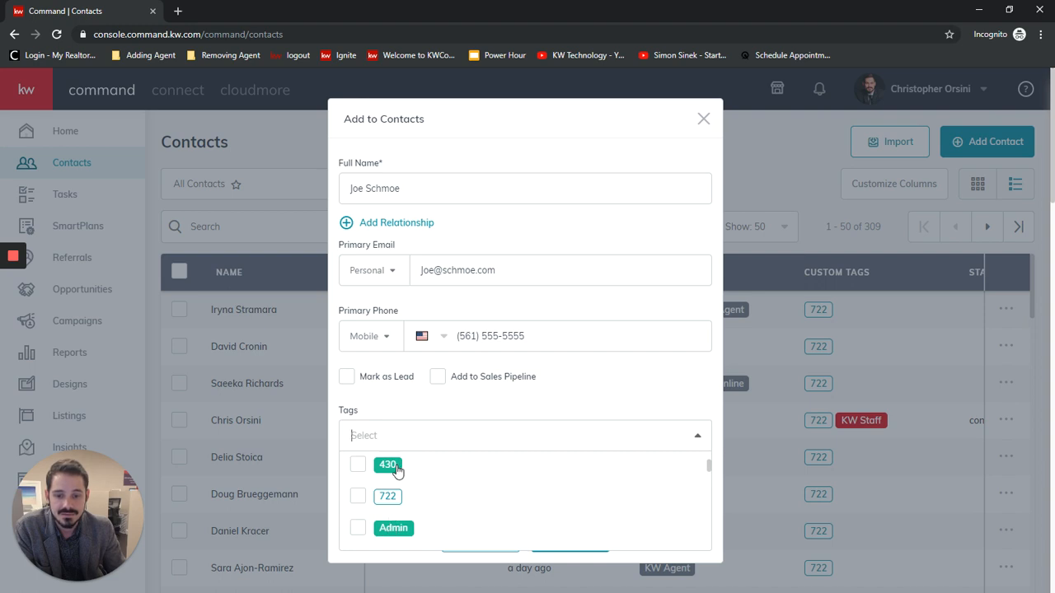
pyautogui.scroll(-3, 375, 478)
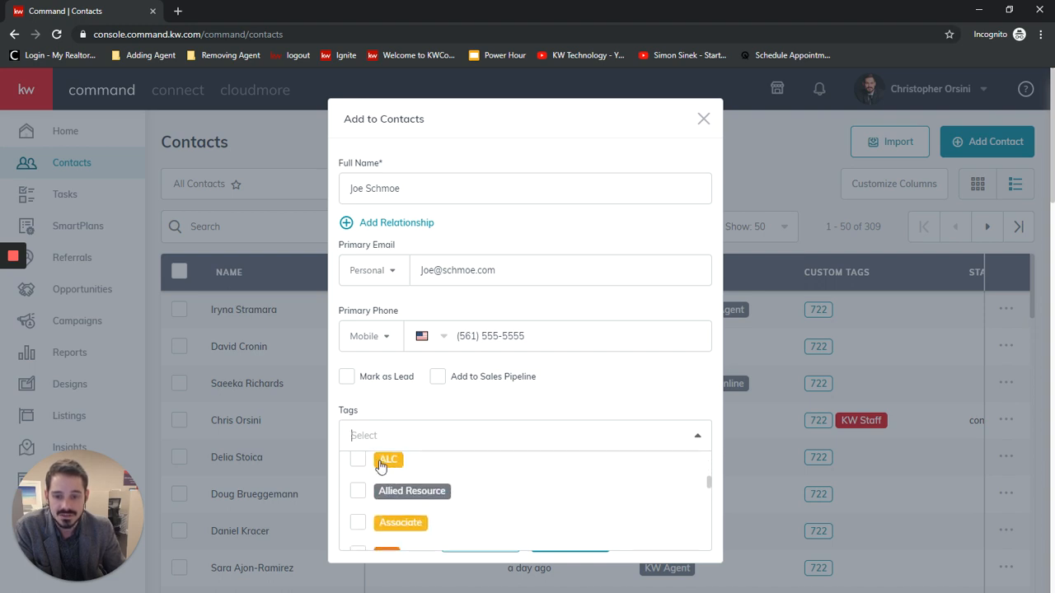
pyautogui.scroll(3, 496, 516)
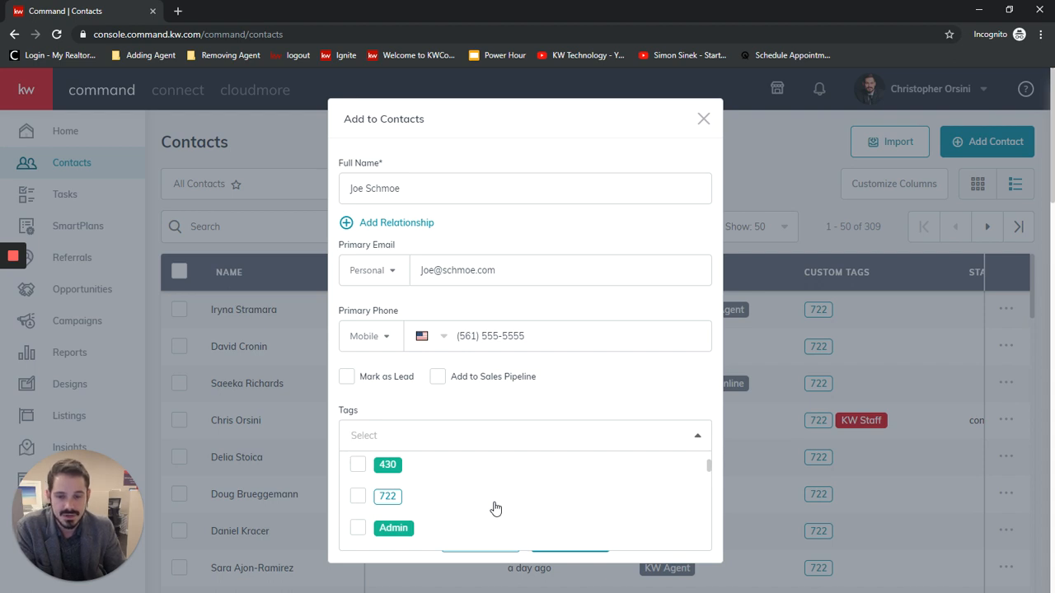
pyautogui.scroll(2, 509, 501)
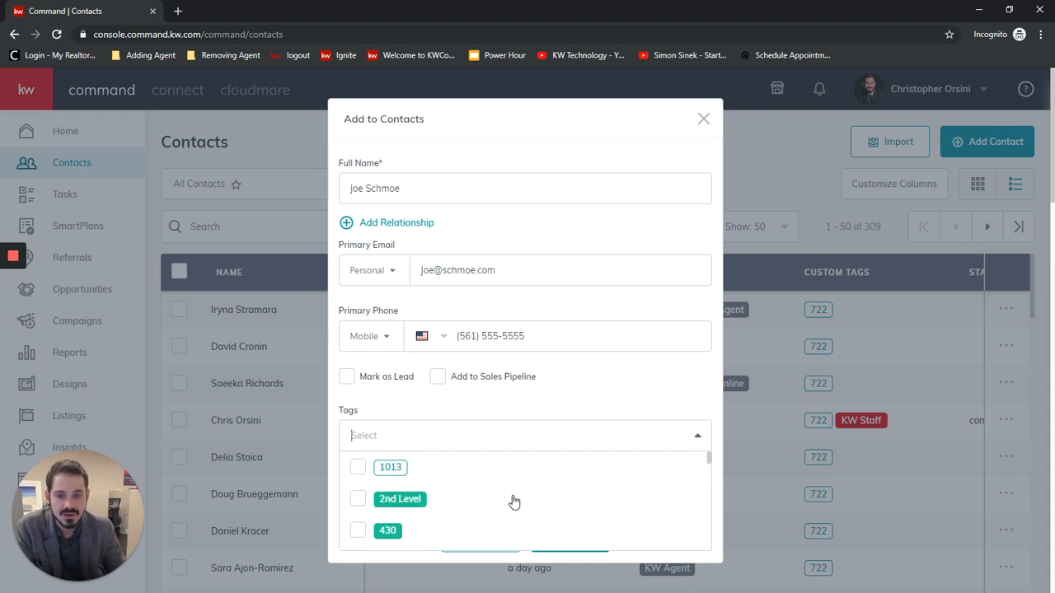
# Create a red custom tag named "example" and add it to the new contact.
pyautogui.click(438, 442)
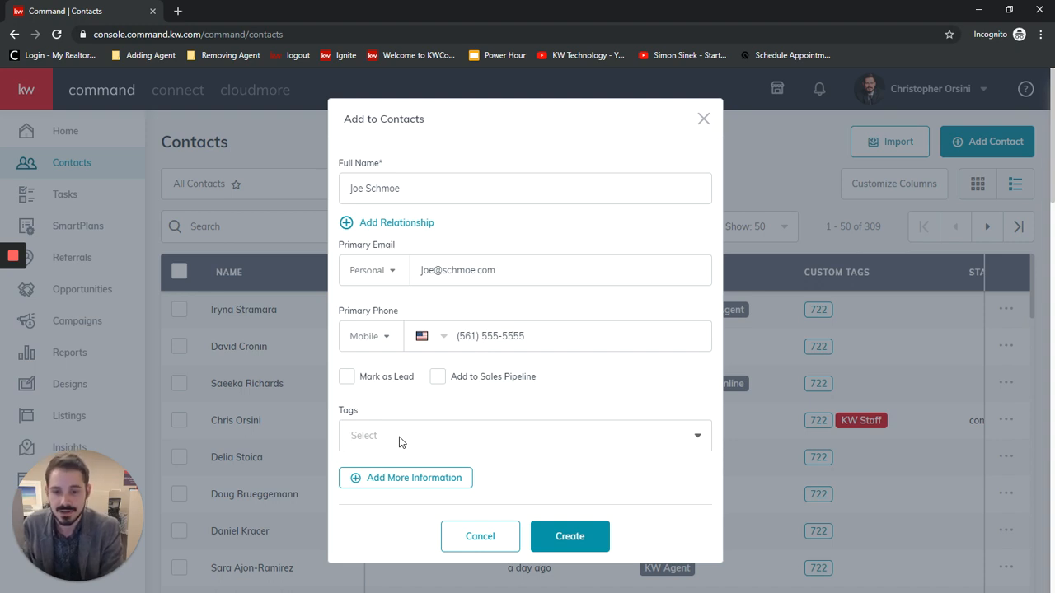
pyautogui.write('example')
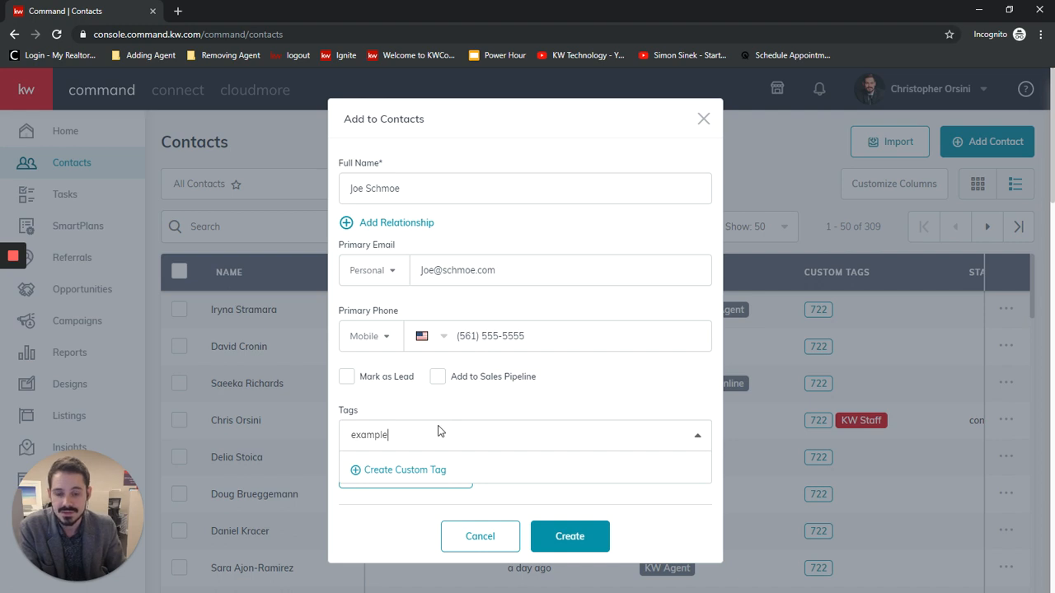
pyautogui.click(405, 471)
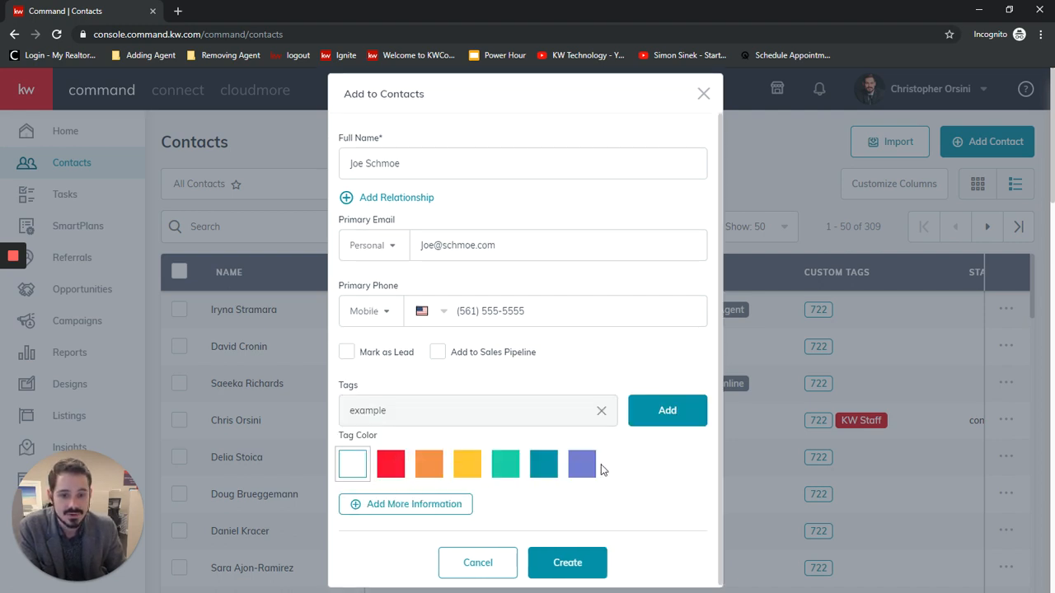
pyautogui.click(390, 464)
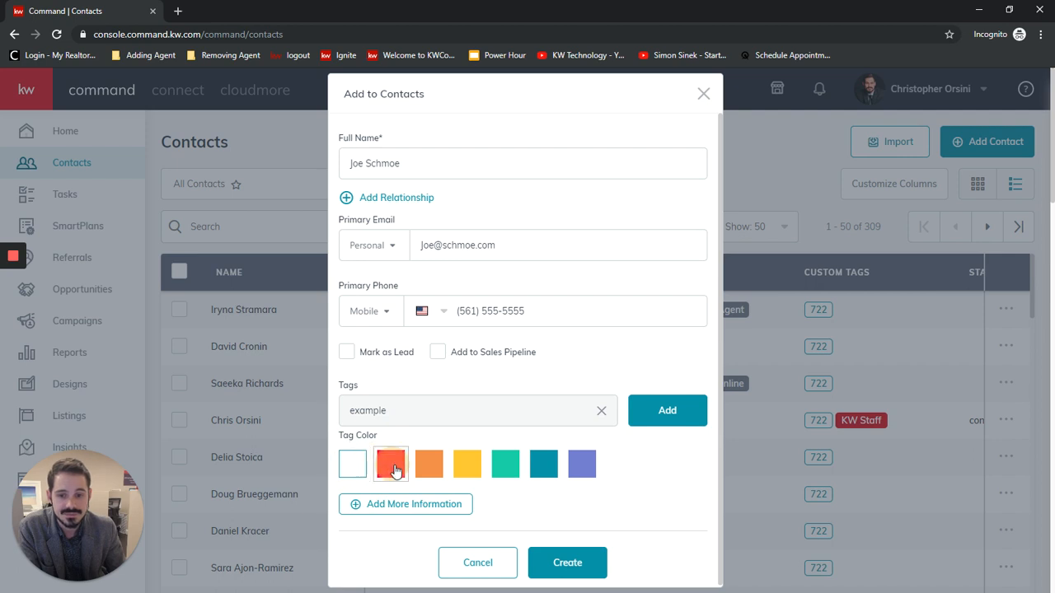
pyautogui.click(699, 417)
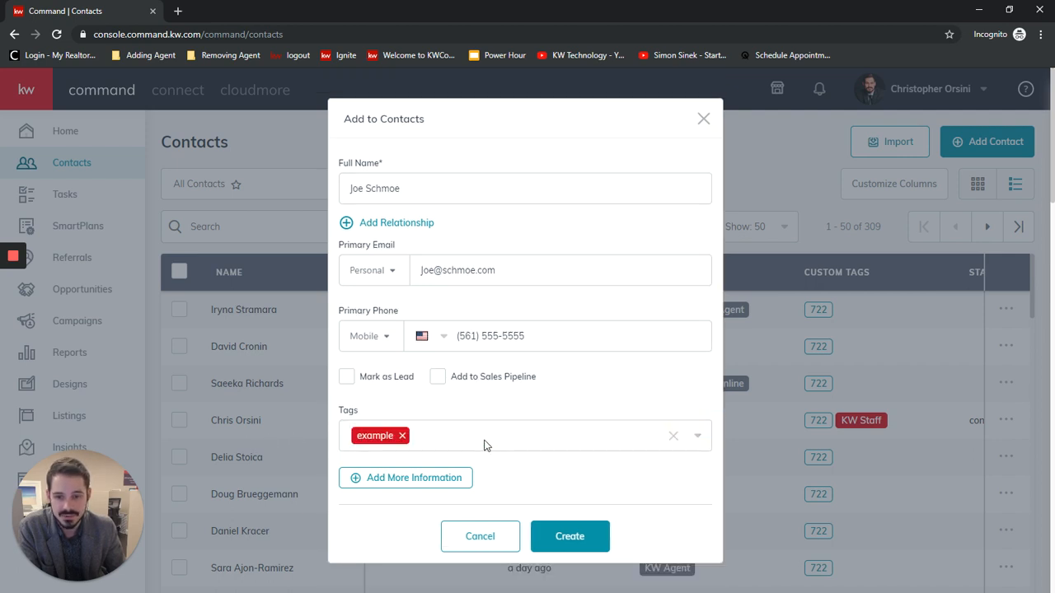
# Show the extra information sections of the new contact and examine the fields under Additional Contact Information.
pyautogui.click(384, 467)
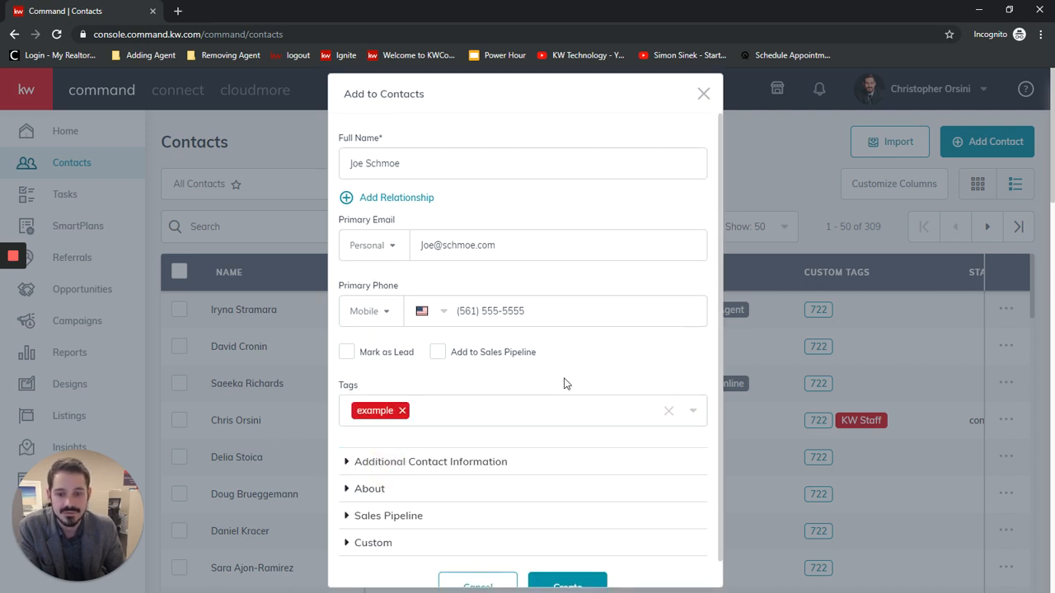
pyautogui.scroll(-1, 565, 381)
pyautogui.click(429, 437)
pyautogui.scroll(-2, 540, 422)
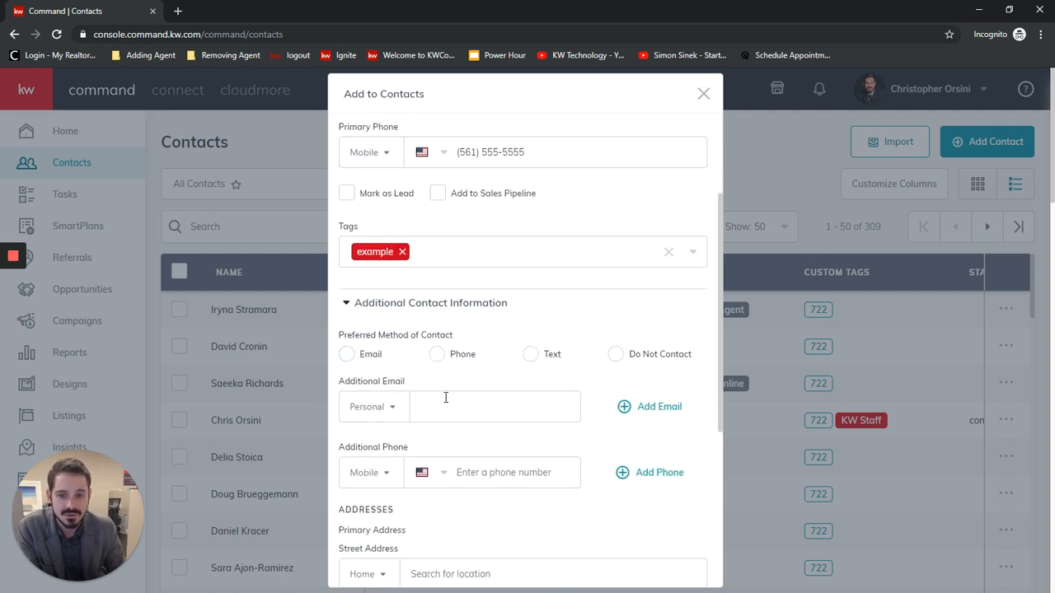
pyautogui.scroll(-1, 424, 412)
pyautogui.scroll(-2, 518, 410)
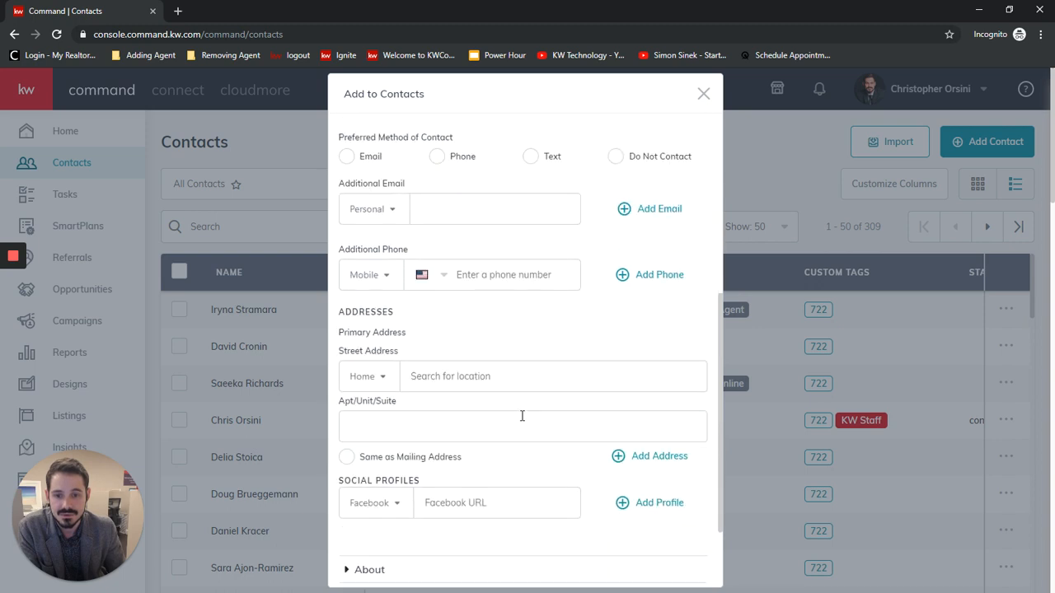
pyautogui.scroll(-2, 564, 381)
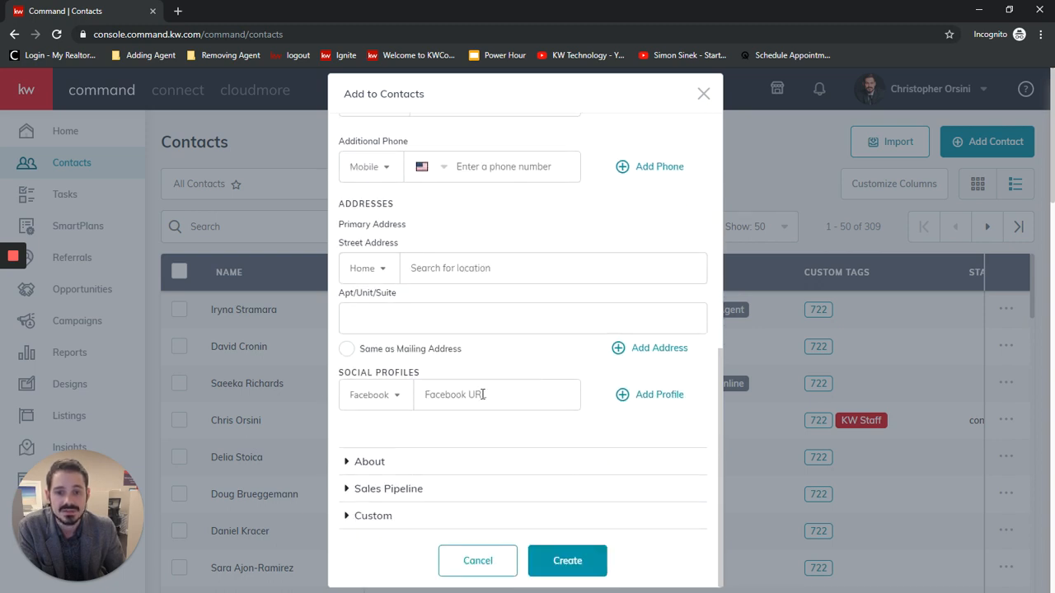
pyautogui.scroll(-1, 511, 420)
# Expand the About section of the new contact and enter the contact's full legal name.
pyautogui.click(370, 461)
pyautogui.scroll(-3, 577, 393)
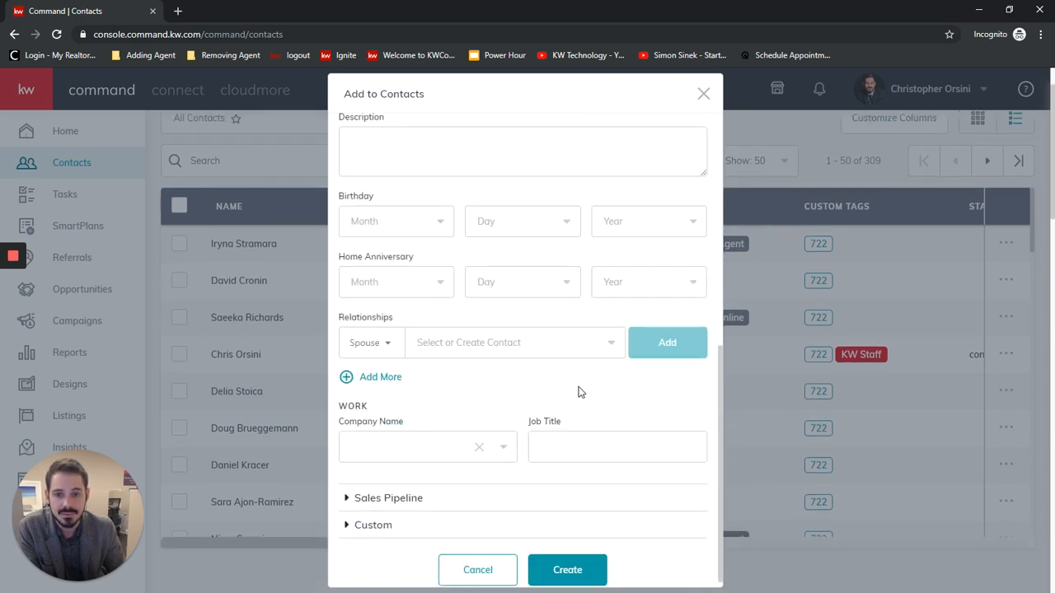
pyautogui.scroll(4, 585, 396)
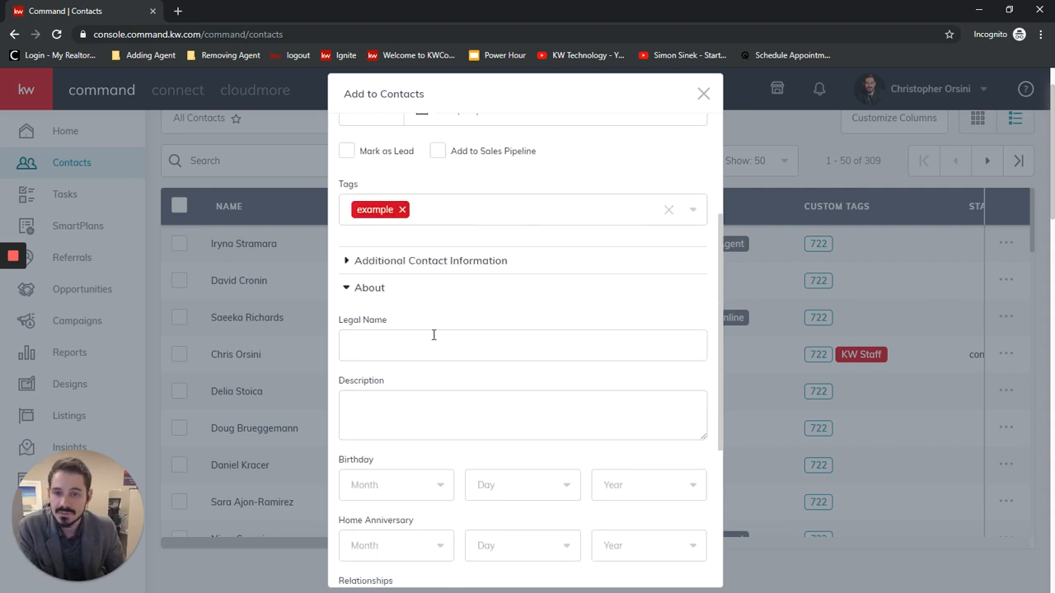
pyautogui.scroll(-2, 429, 329)
pyautogui.click(431, 203)
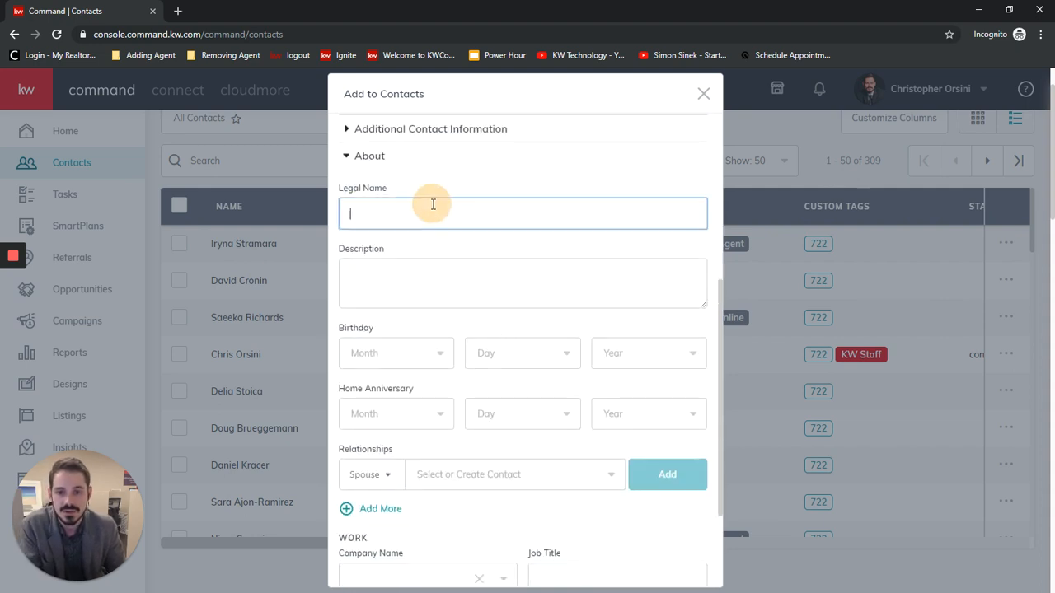
pyautogui.write('Joseph ')
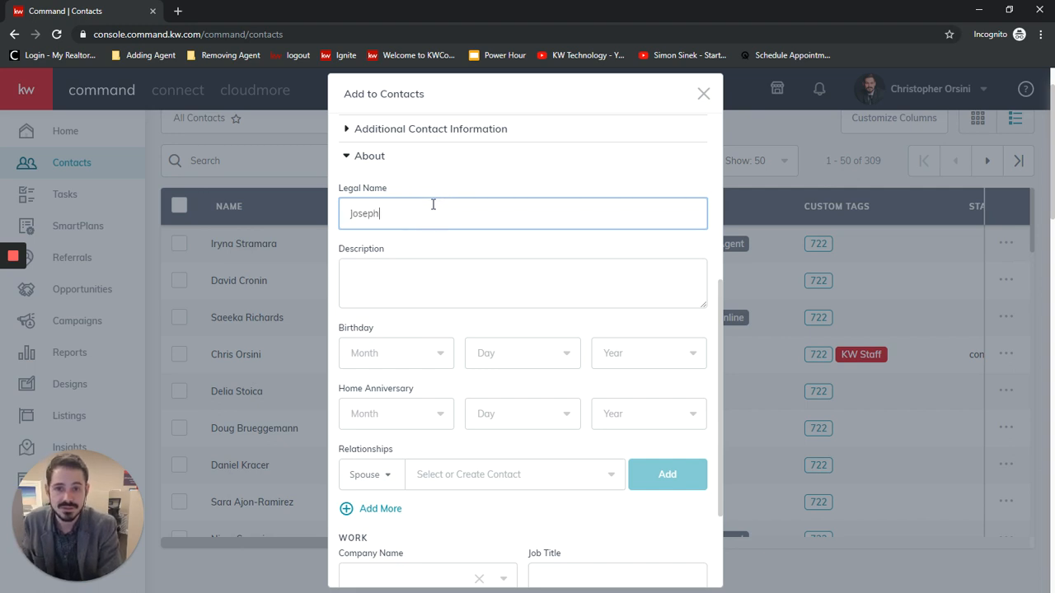
pyautogui.write('Schmoe')
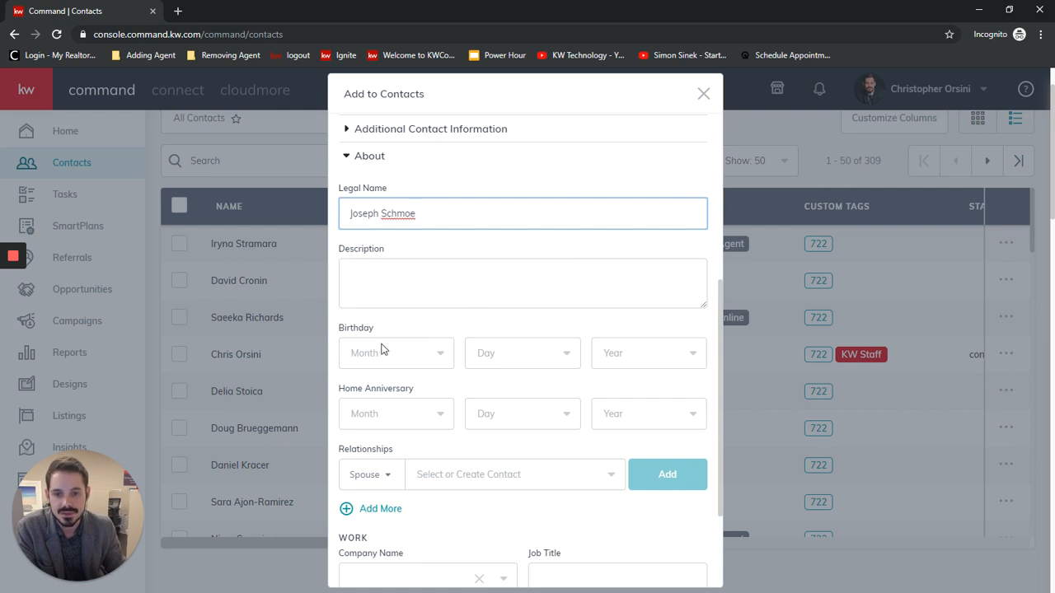
pyautogui.scroll(-2, 603, 485)
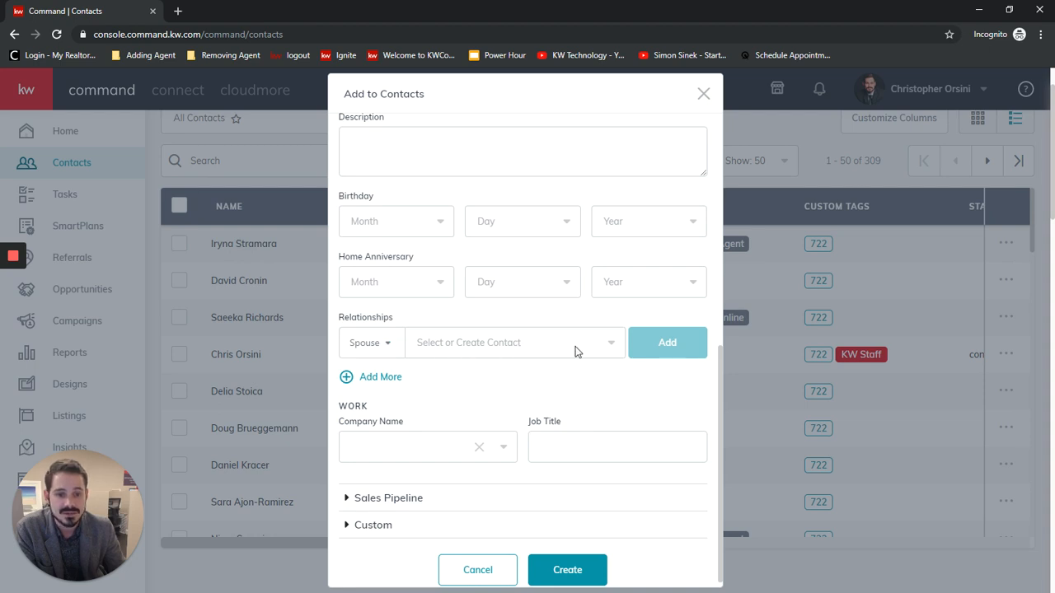
# Enter the spouse's full name under Relationships of the new contact and add it as a Spouse relationship.
pyautogui.click(488, 343)
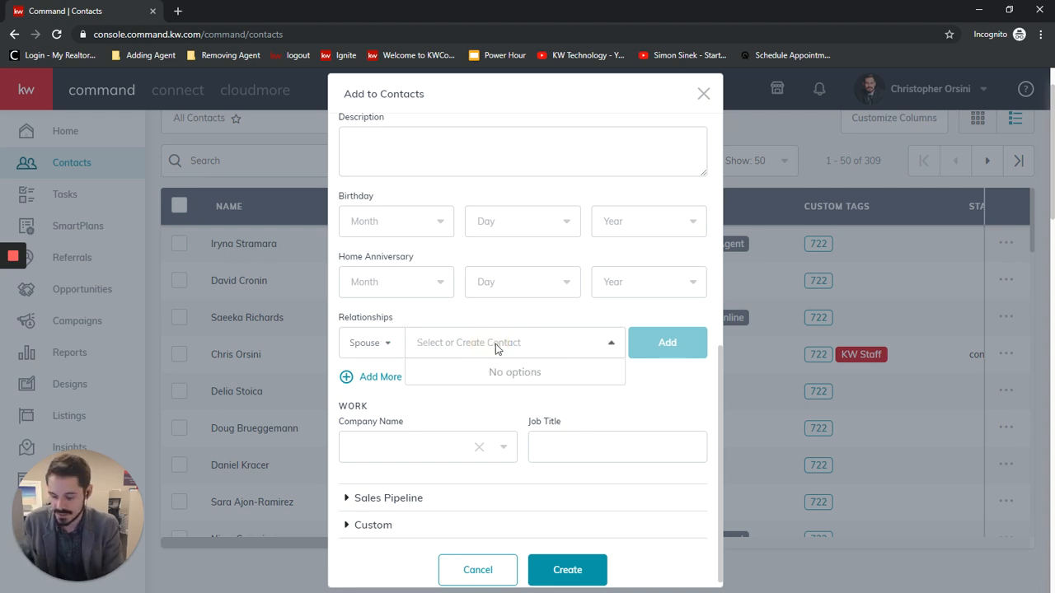
pyautogui.write('Jane')
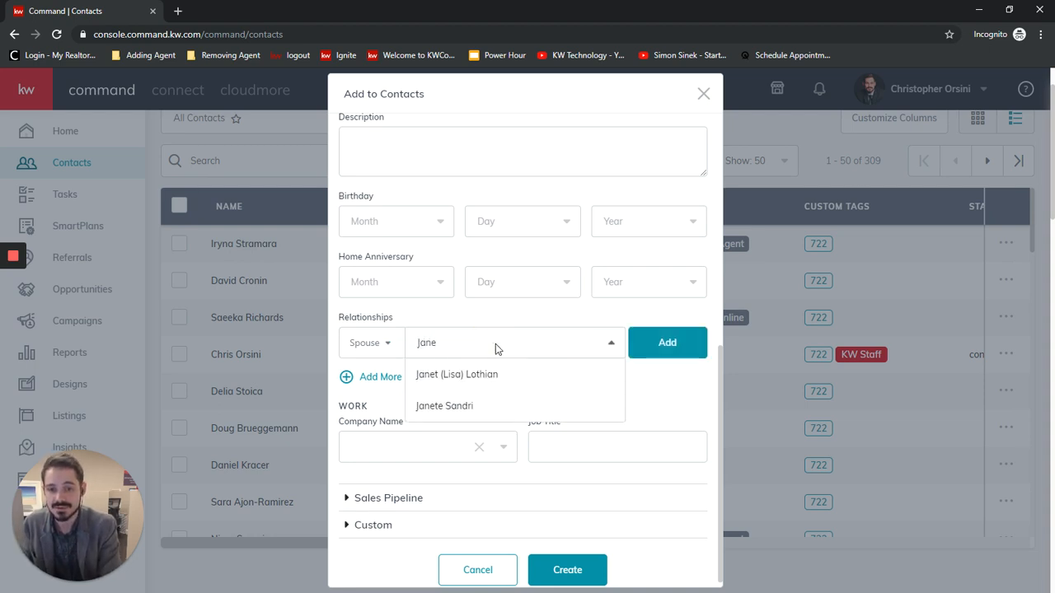
pyautogui.write(' Schmoe')
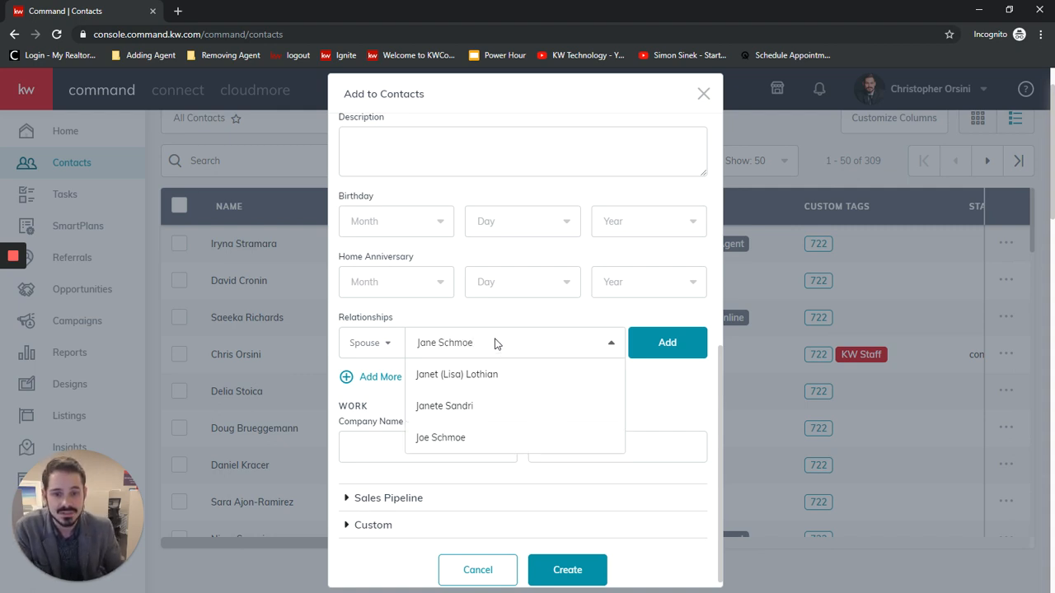
pyautogui.click(668, 349)
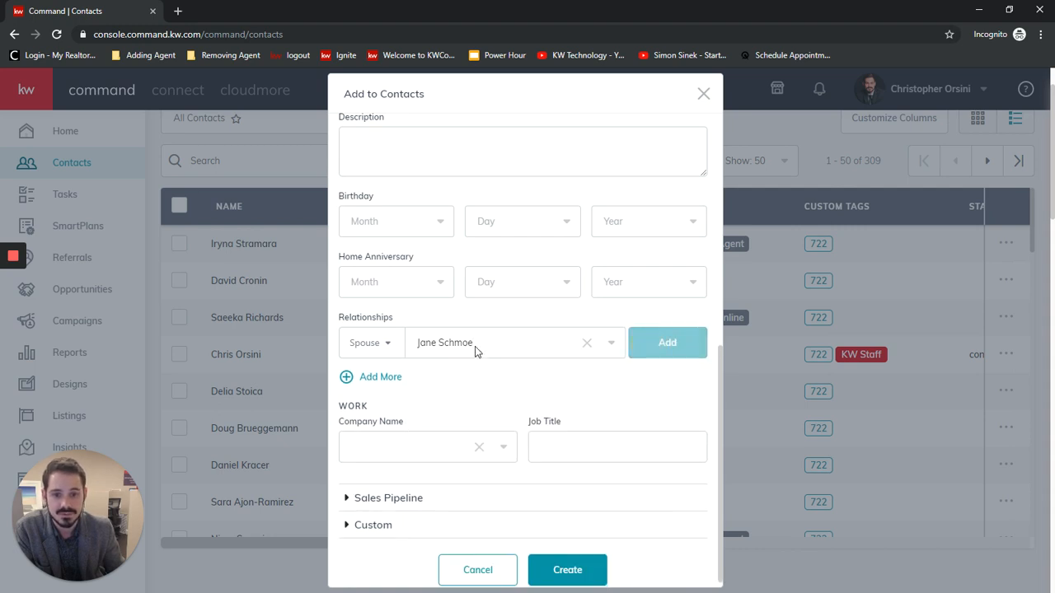
pyautogui.click(475, 346)
pyautogui.click(653, 398)
# Expand the Sales Pipeline and Custom sections of the new contact and examine the fields they offer.
pyautogui.scroll(-1, 495, 387)
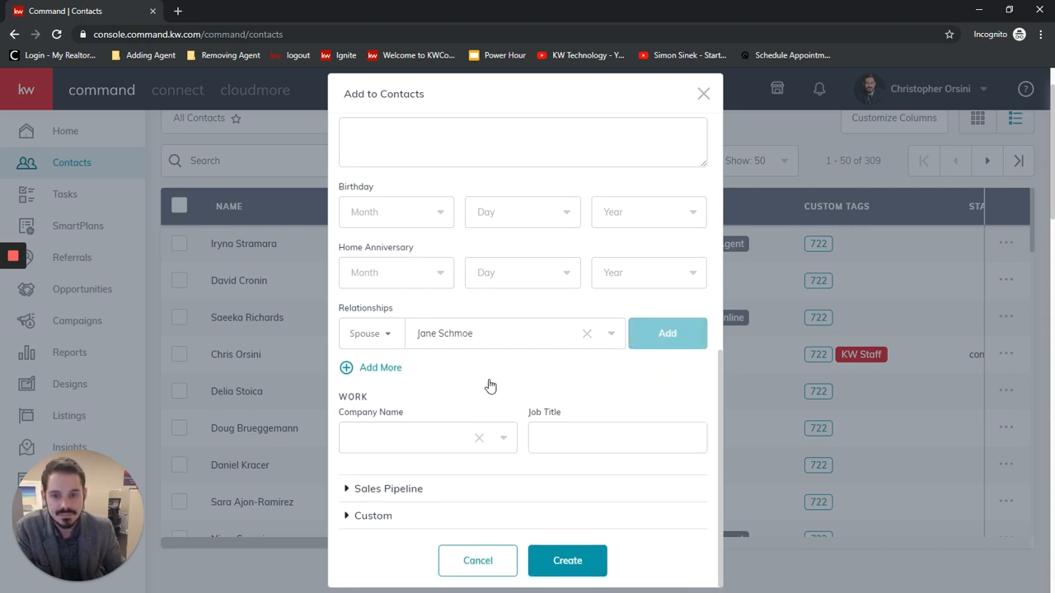
pyautogui.click(384, 489)
pyautogui.scroll(-1, 548, 370)
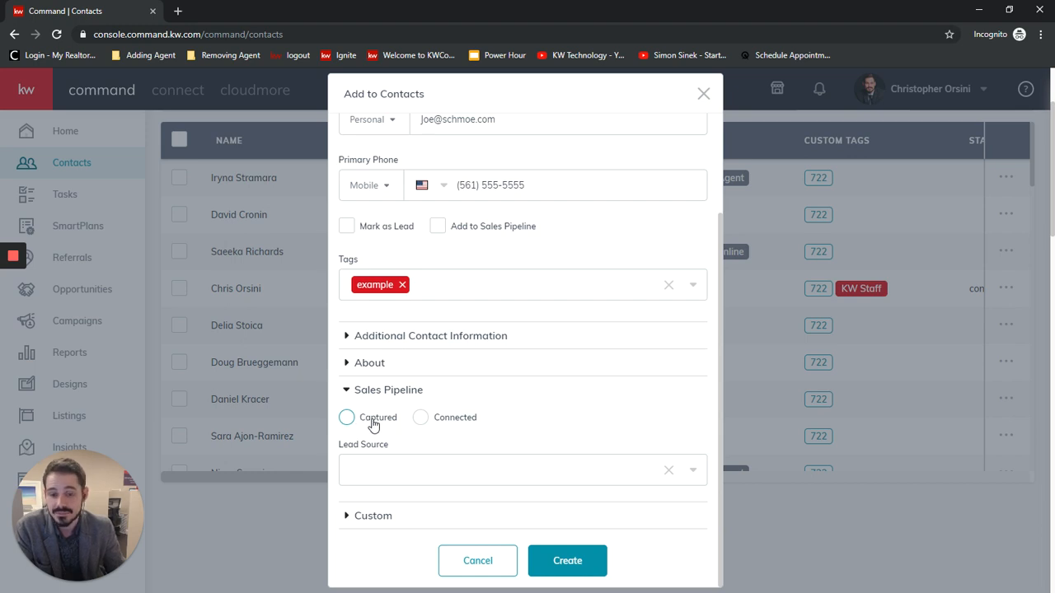
pyautogui.scroll(-2, 671, 393)
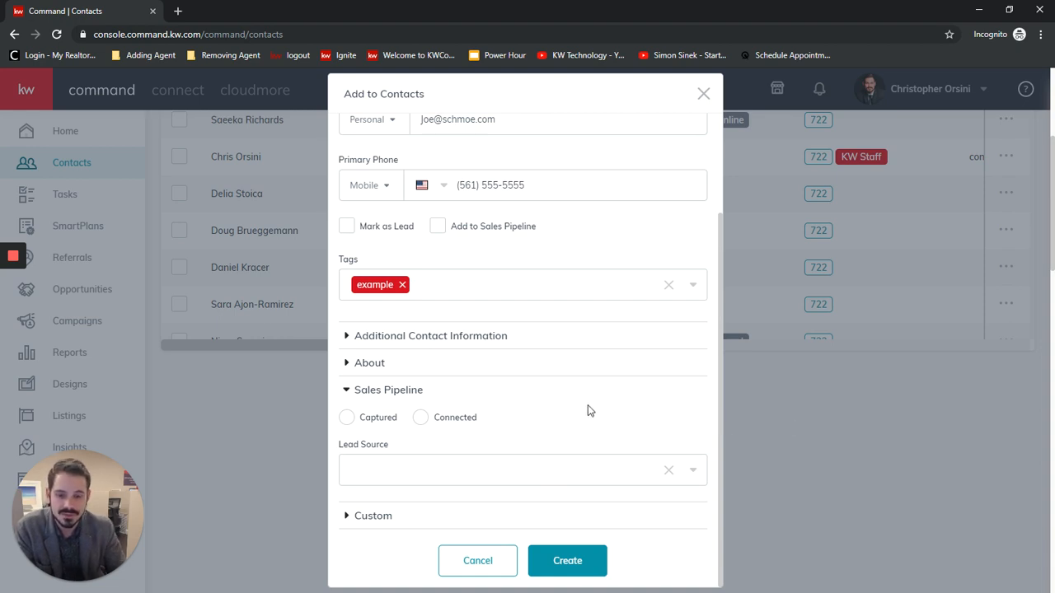
pyautogui.click(363, 516)
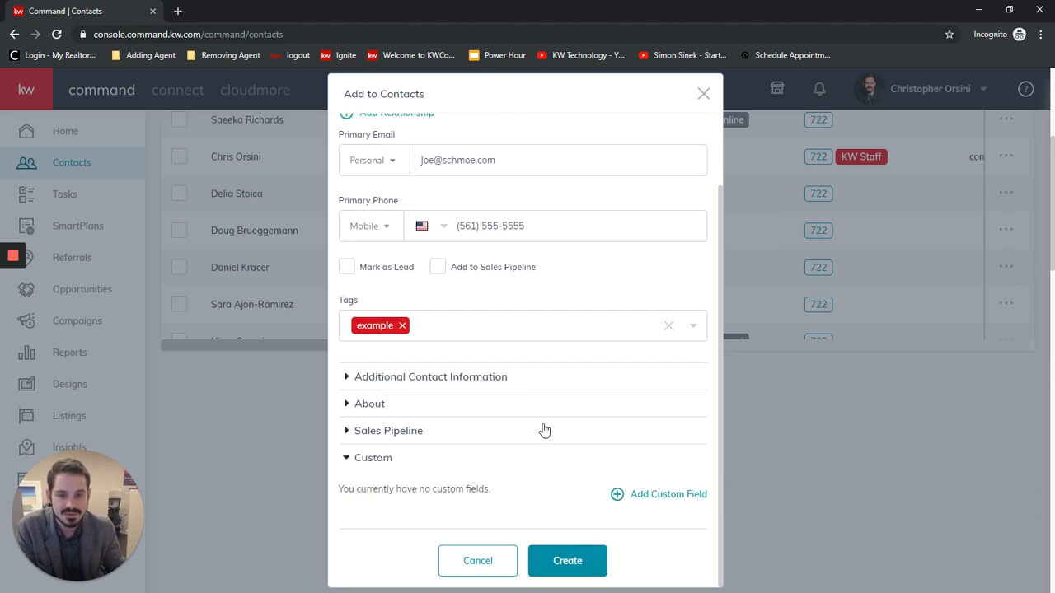
# Create the new contact and override the duplicate e-mail conflict.
pyautogui.click(565, 561)
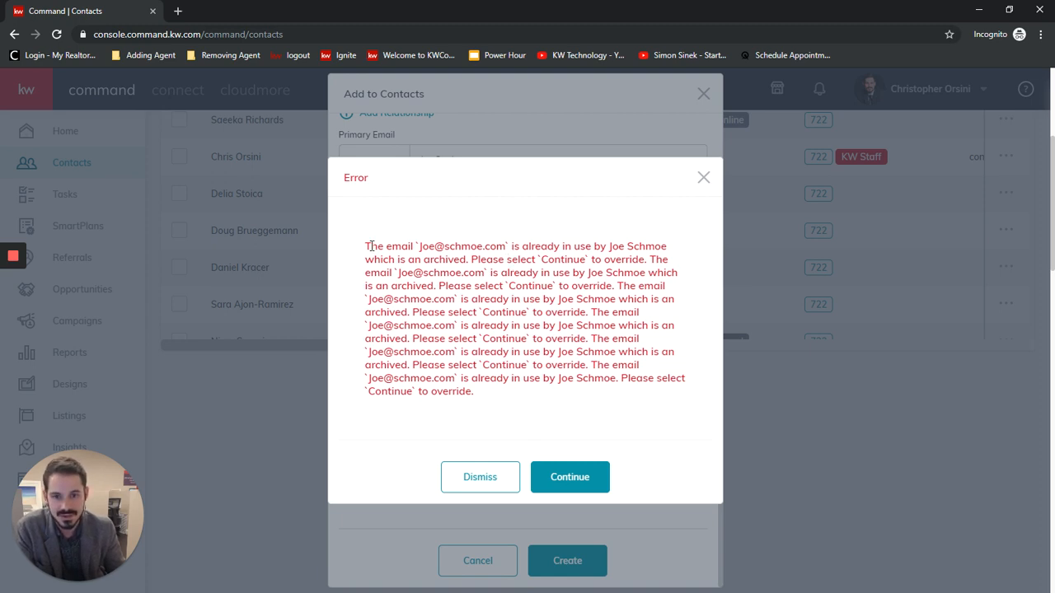
pyautogui.moveTo(371, 246); pyautogui.dragTo(631, 393)
pyautogui.click(630, 420)
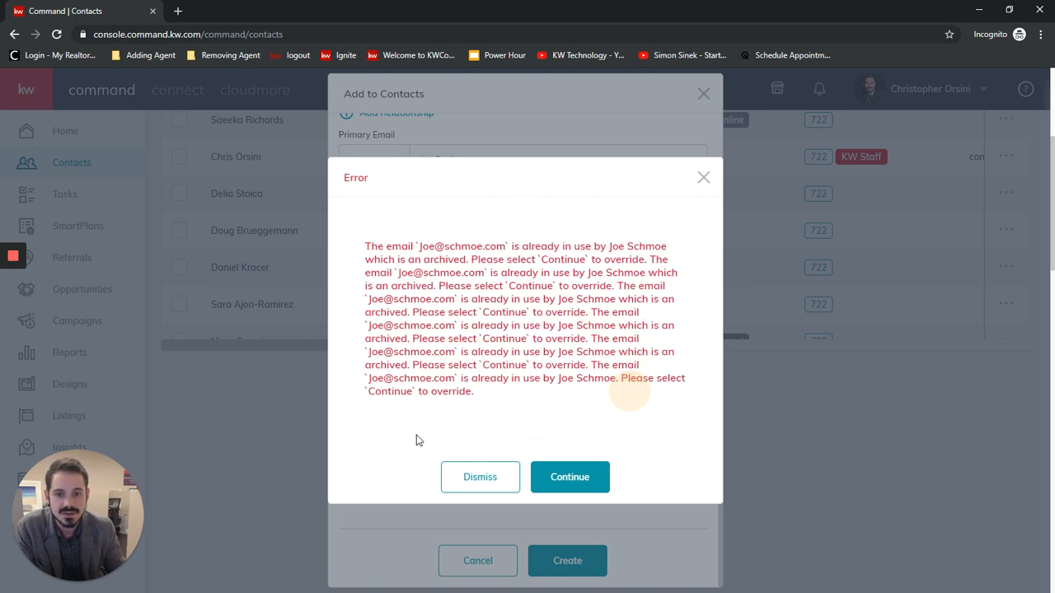
pyautogui.click(589, 477)
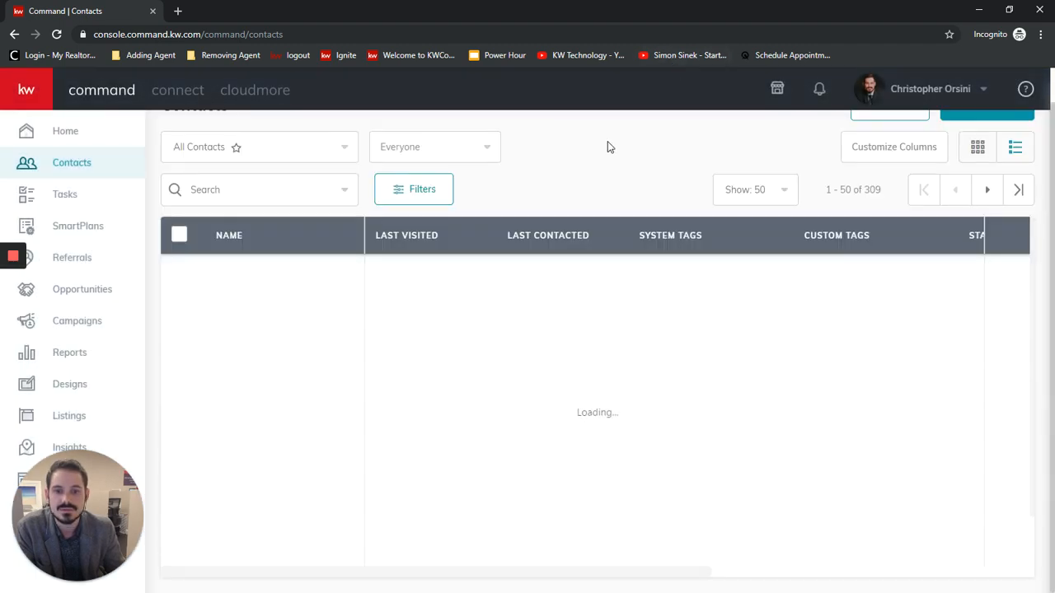
# Go from Contacts to Opportunities and start creating a new opportunity.
pyautogui.scroll(3, 567, 473)
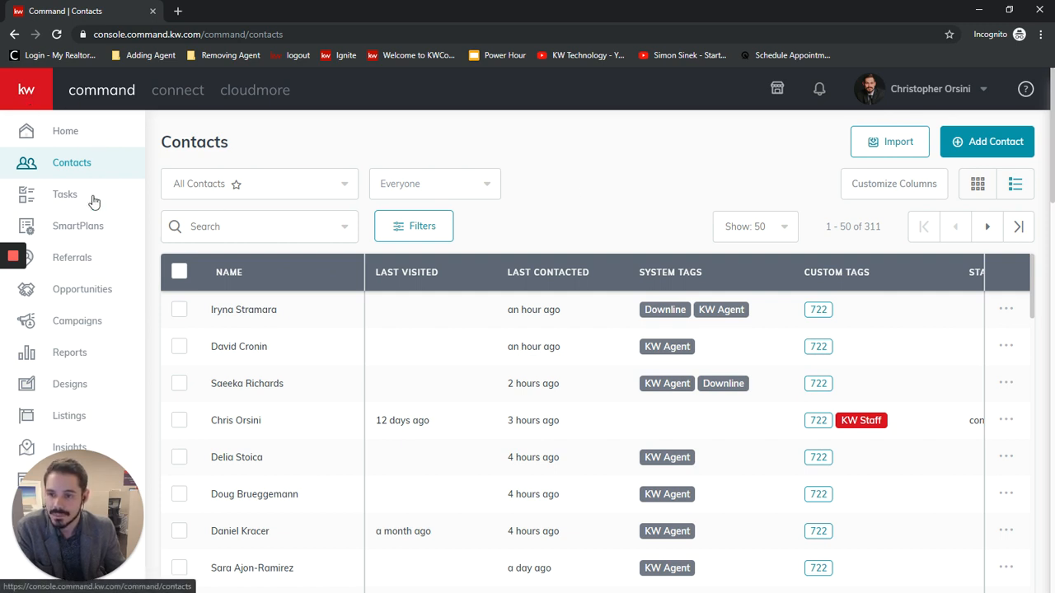
pyautogui.scroll(-1, 106, 292)
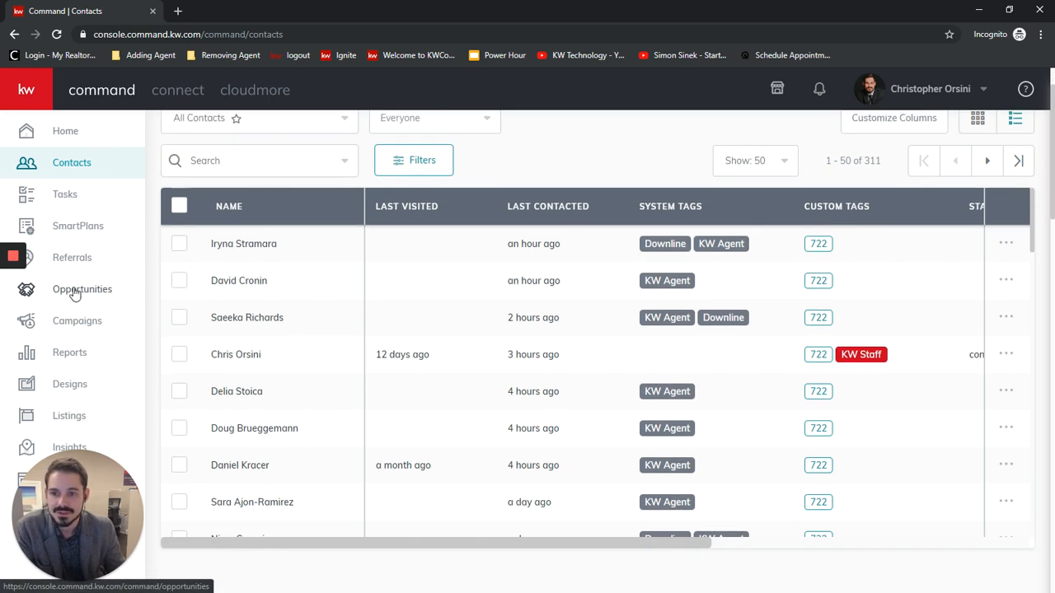
pyautogui.click(74, 293)
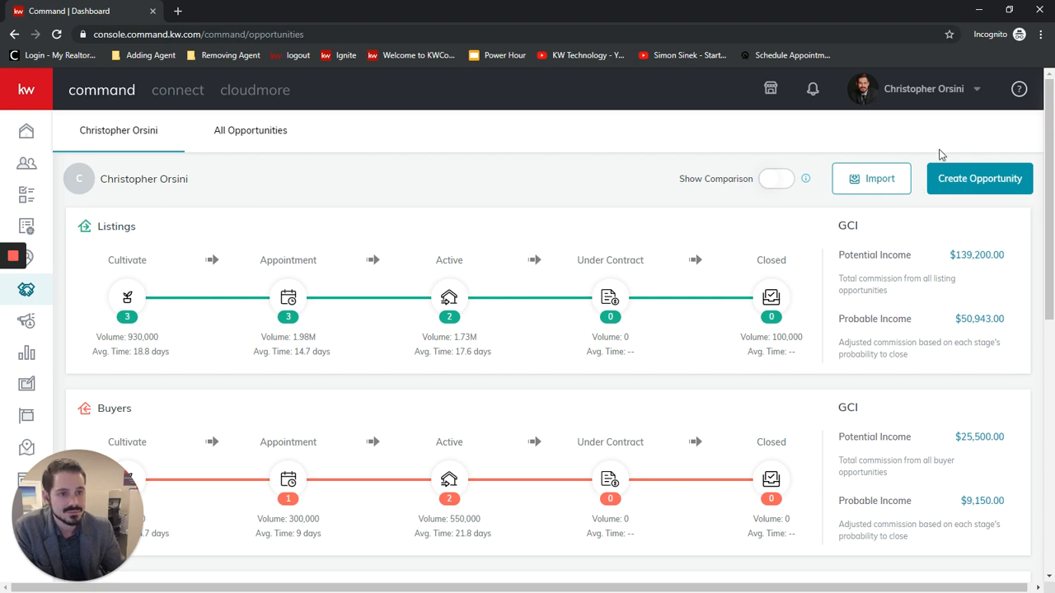
pyautogui.click(952, 177)
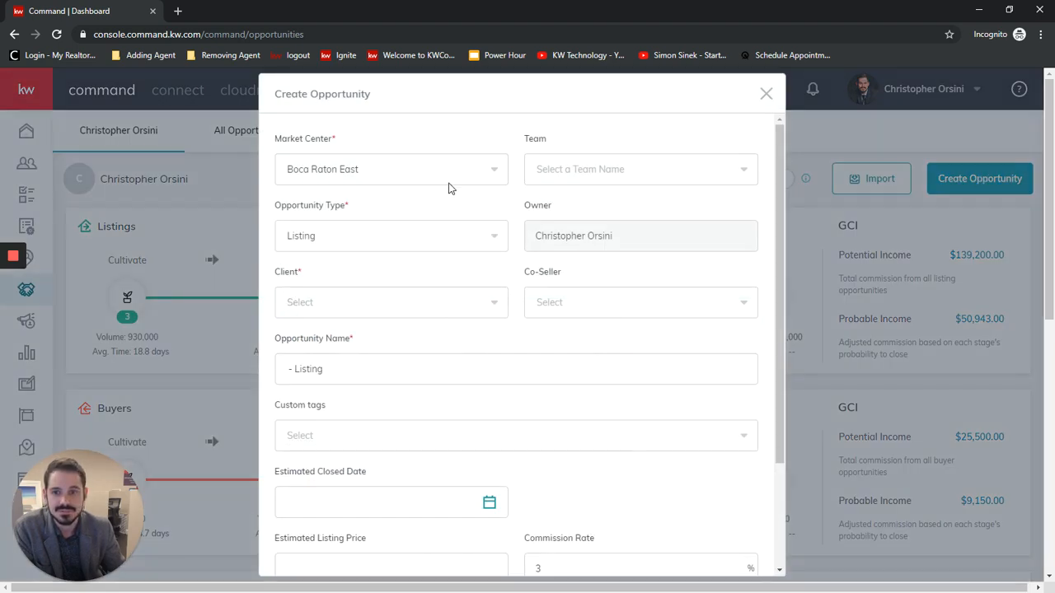
# Select Boca Raton East as the opportunity's market center, check the team choices and set the opportunity type to Listing.
pyautogui.click(485, 170)
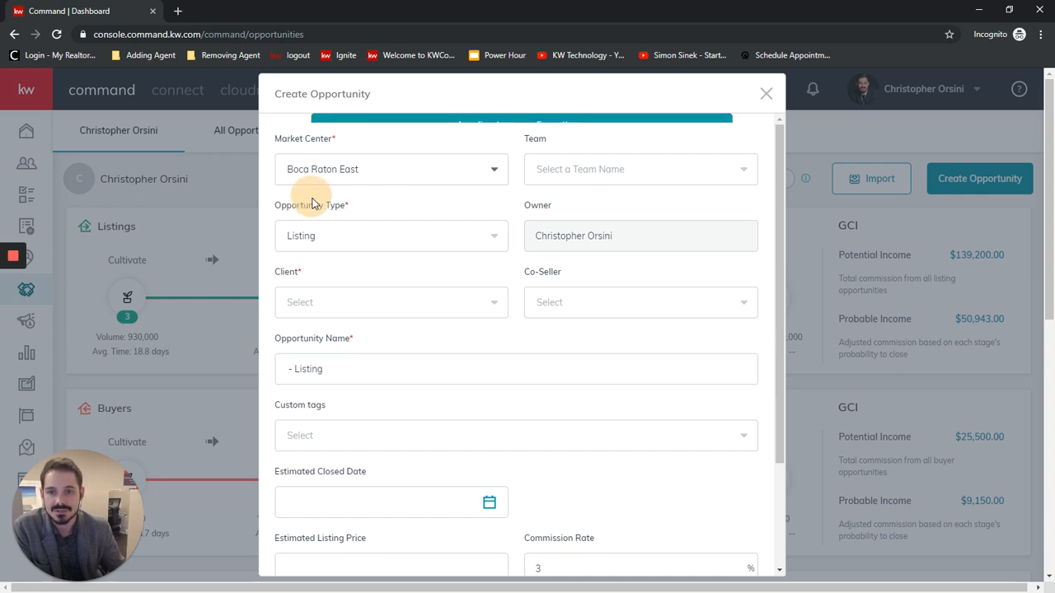
pyautogui.click(306, 201)
pyautogui.click(723, 171)
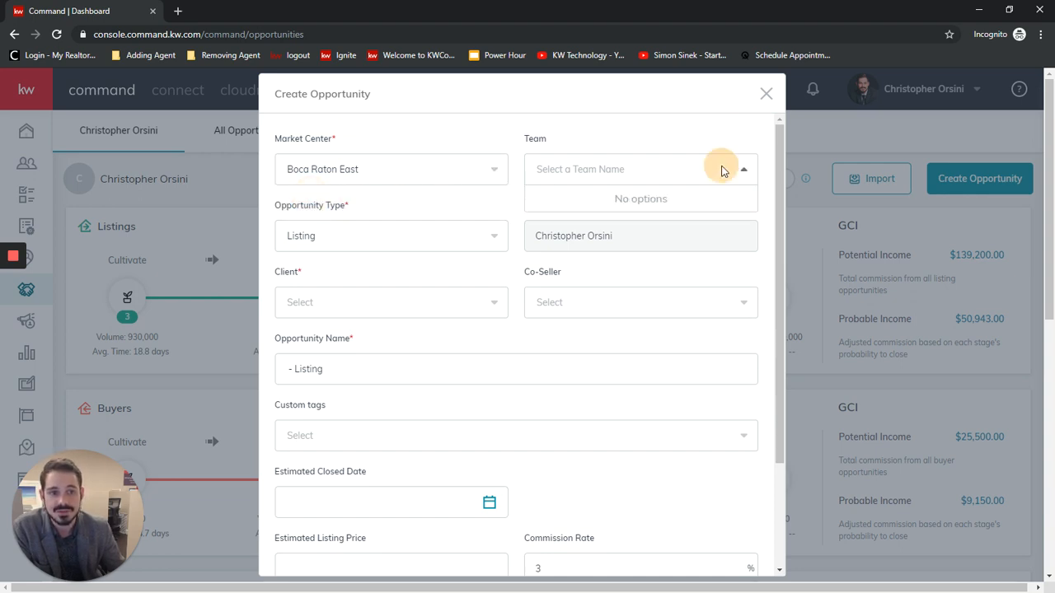
pyautogui.click(686, 174)
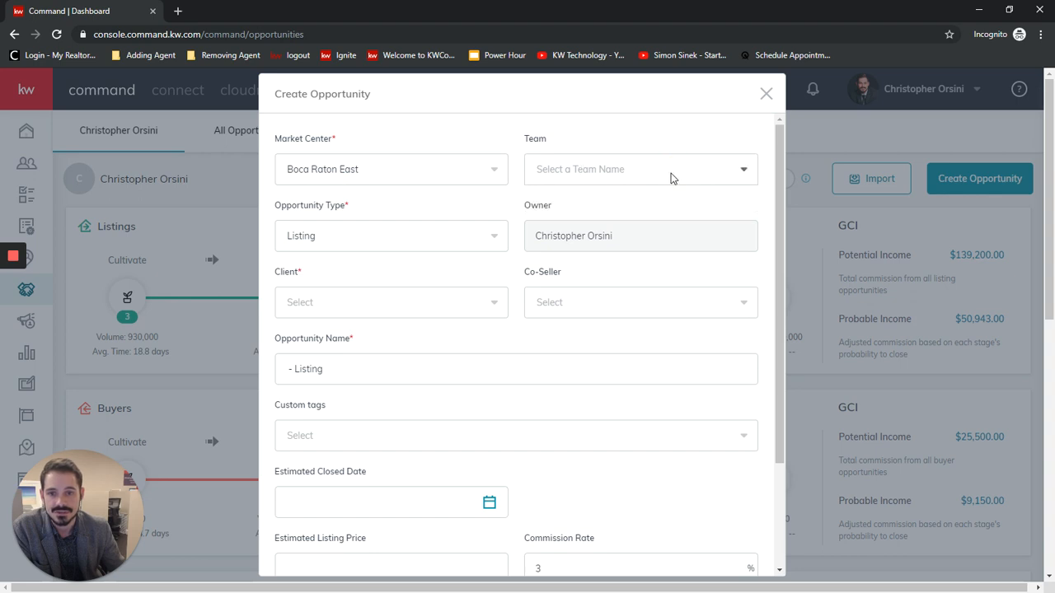
pyautogui.click(494, 240)
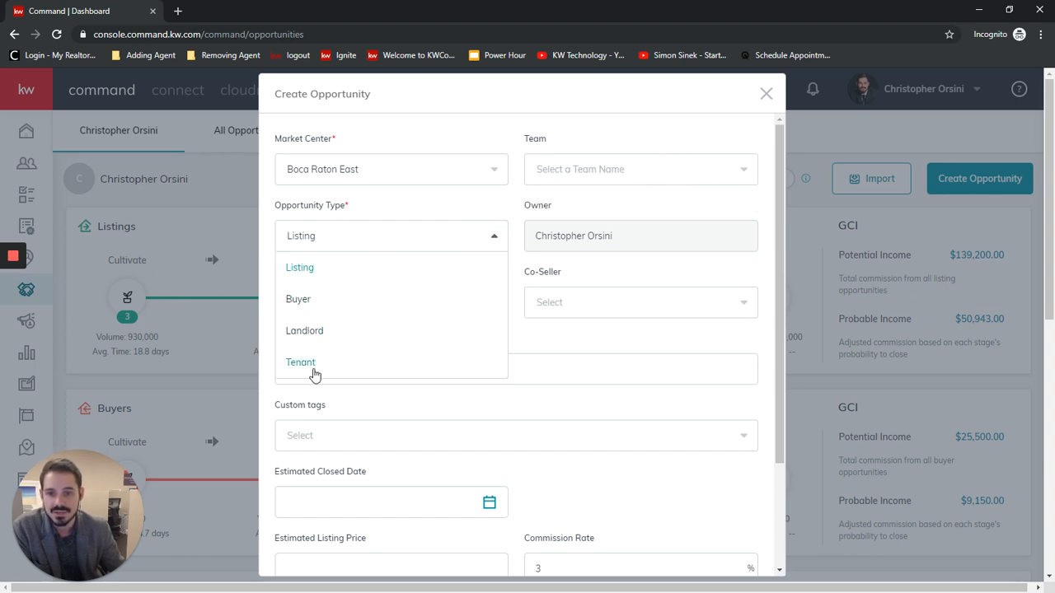
pyautogui.click(296, 272)
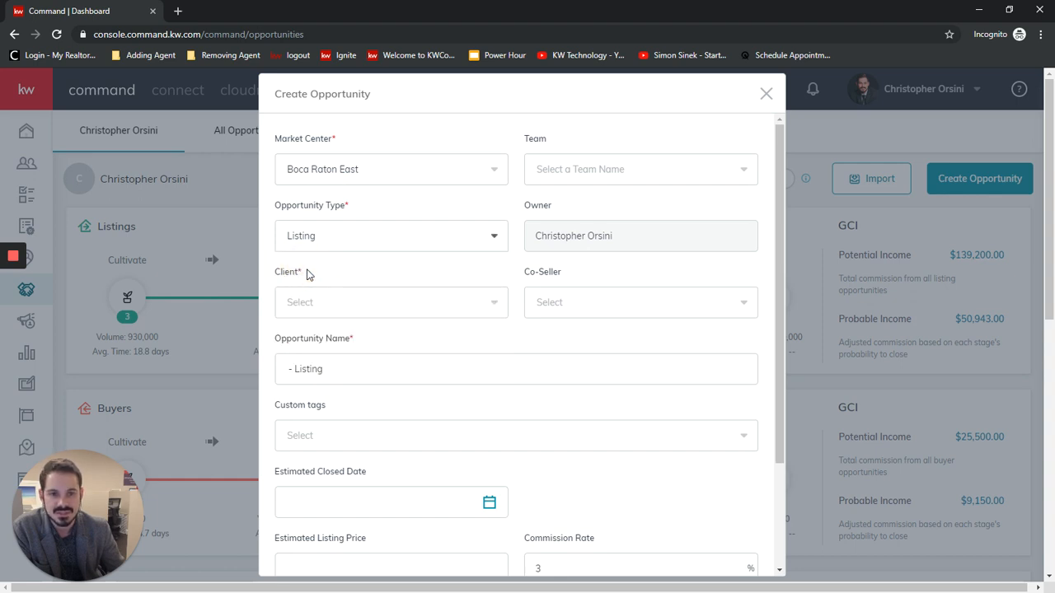
# Find the newly added contact by first name as the opportunity's client and choose the related spouse as co-seller.
pyautogui.click(363, 305)
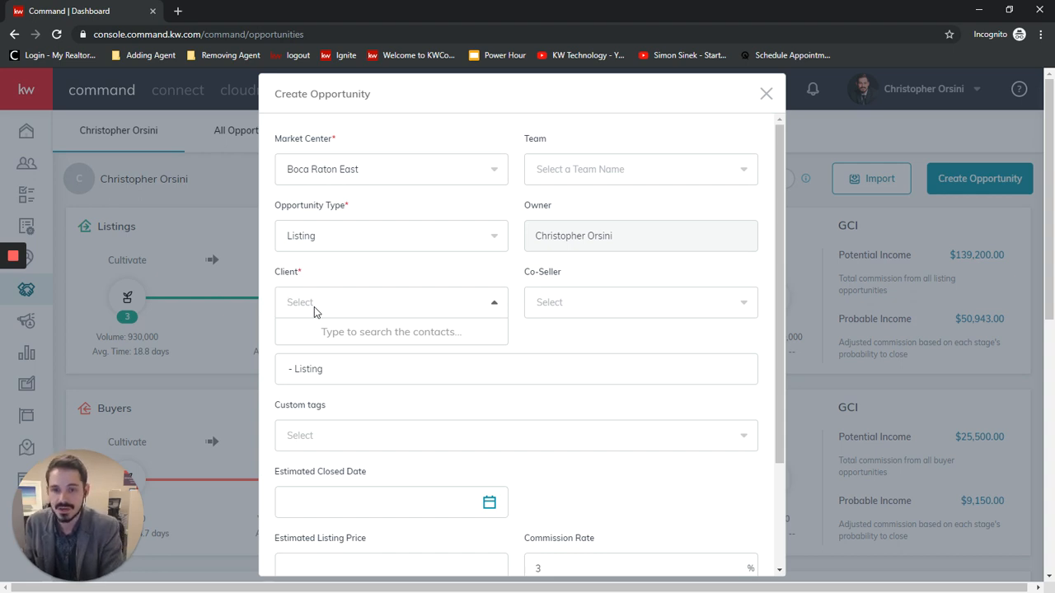
pyautogui.write('Joe')
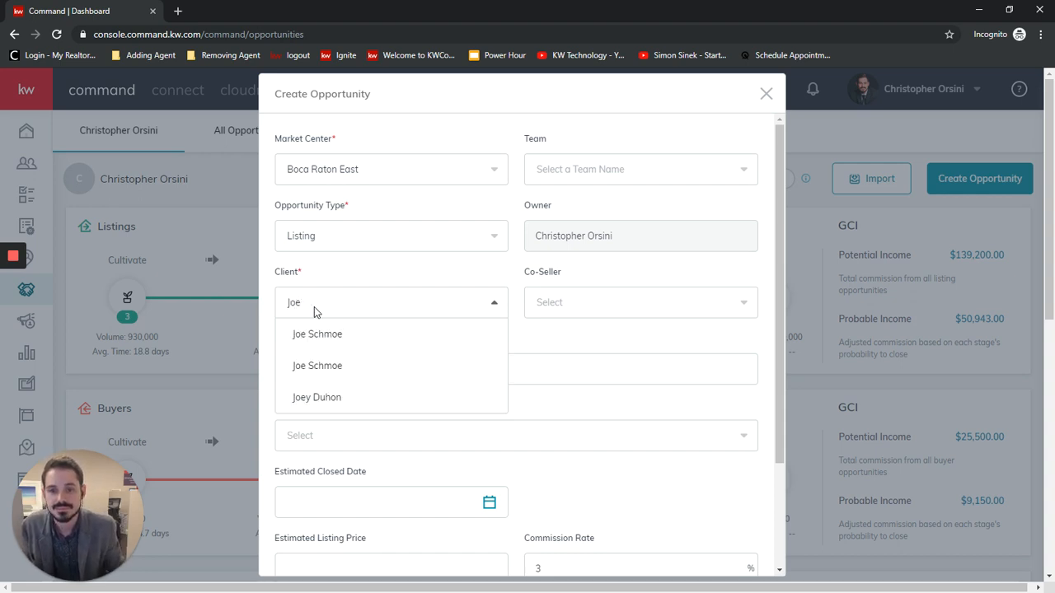
pyautogui.click(321, 335)
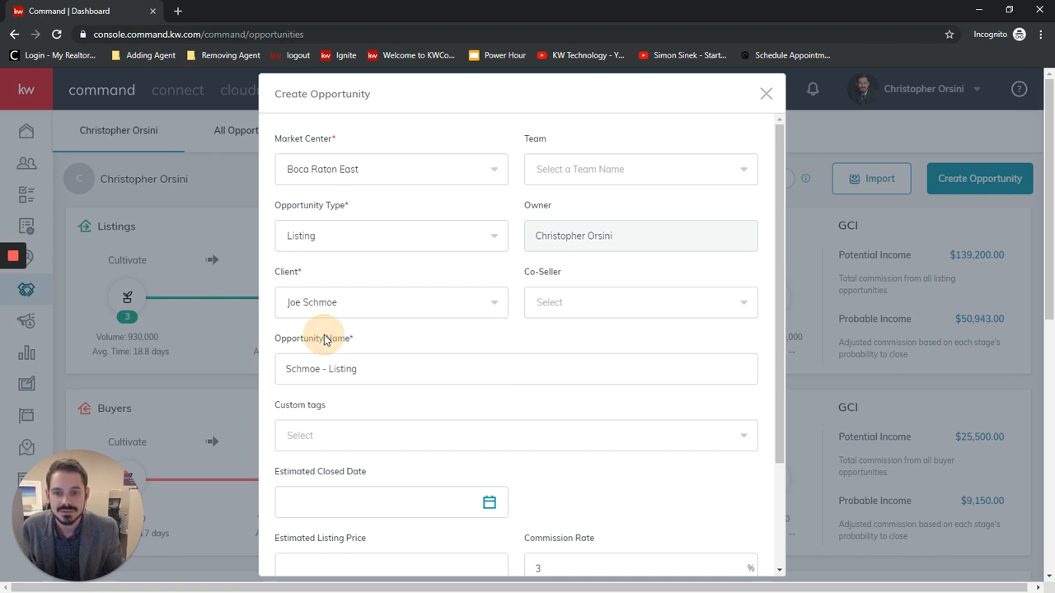
pyautogui.click(739, 305)
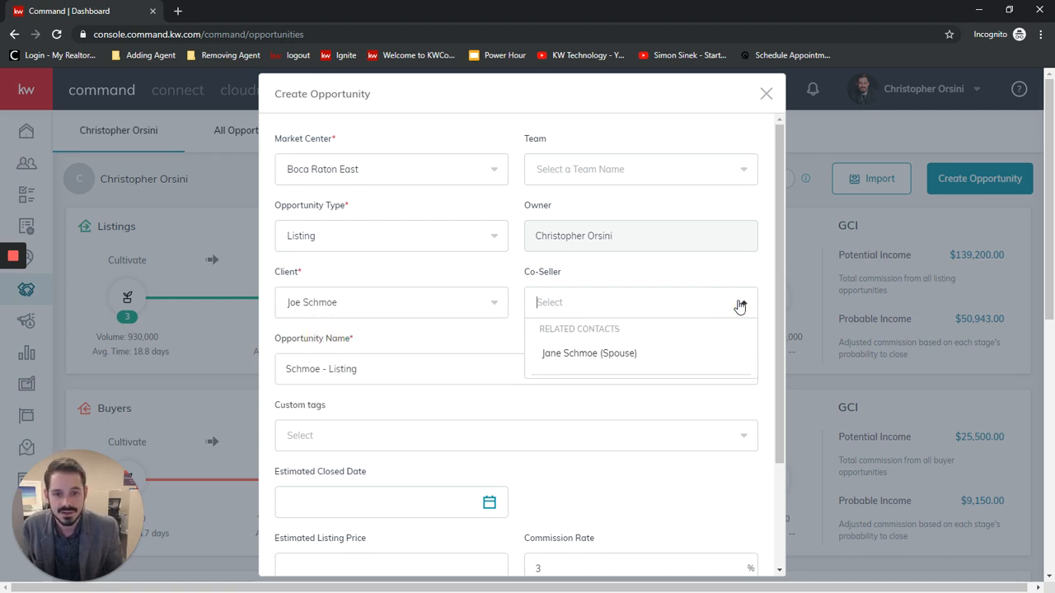
pyautogui.click(568, 354)
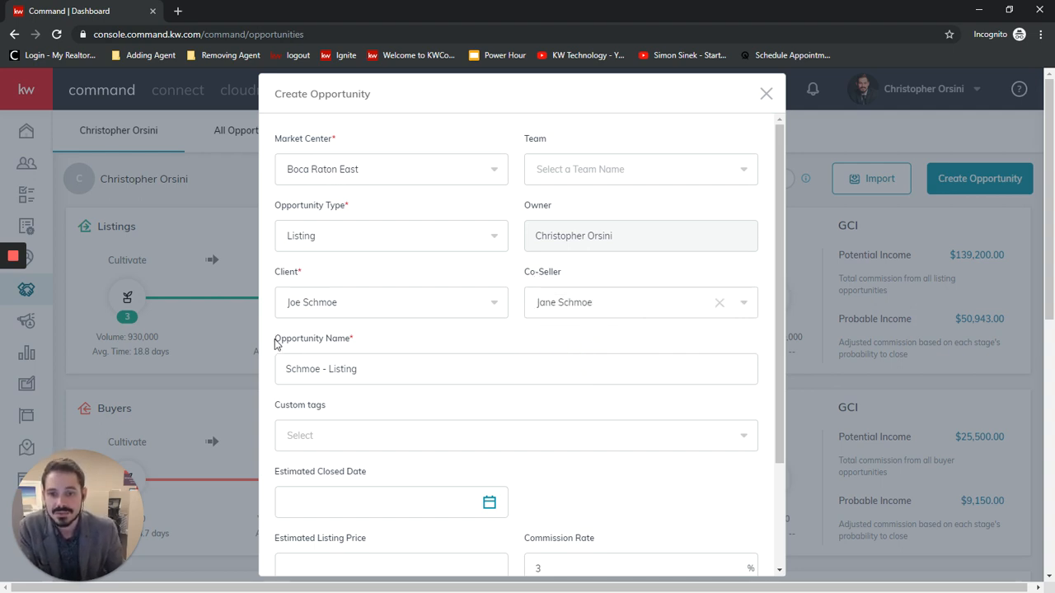
# Append the property's street address to the end of the opportunity name.
pyautogui.doubleClick(303, 370)
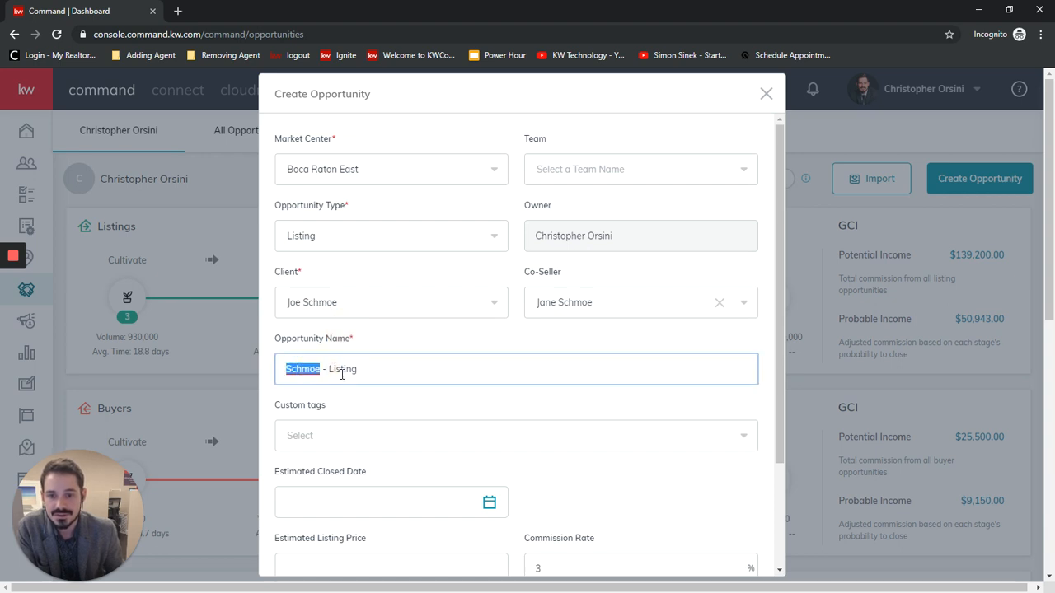
pyautogui.doubleClick(342, 369)
pyautogui.click(393, 368)
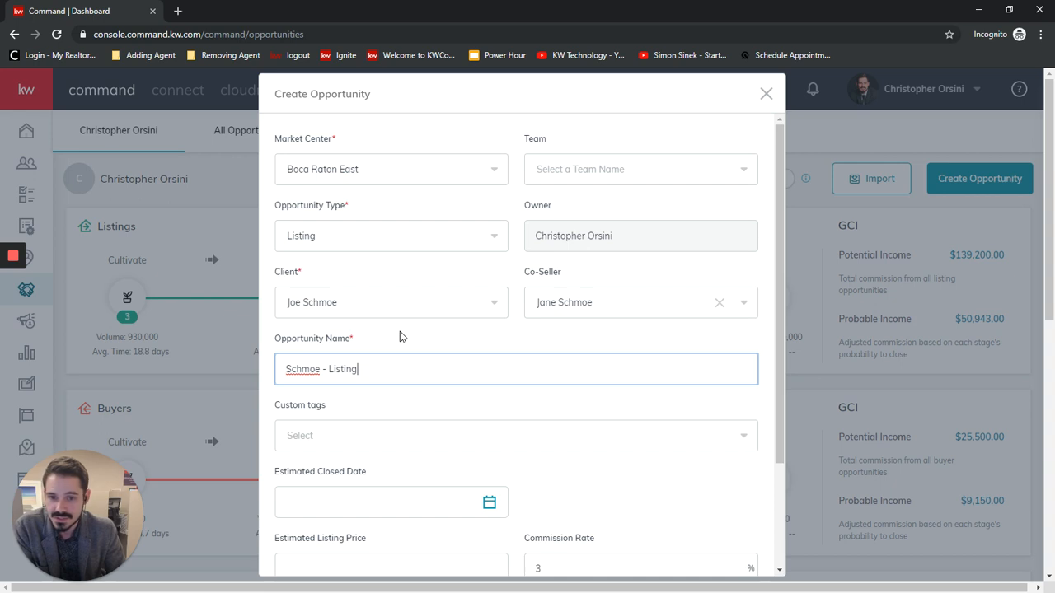
pyautogui.write('1')
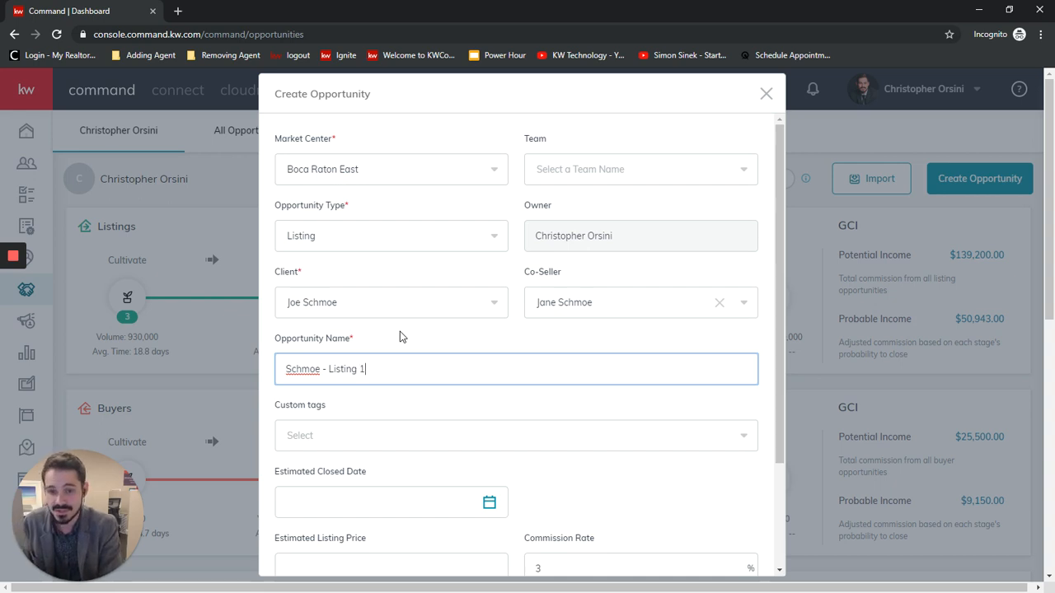
pyautogui.write('23 Main St')
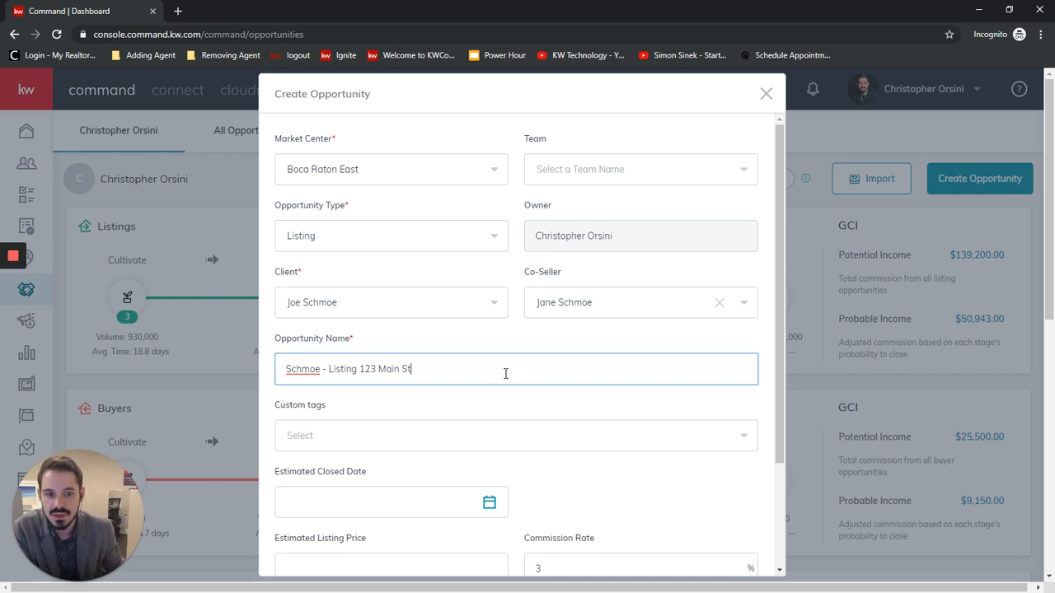
# Add the custom tag Waterfront to the new opportunity.
pyautogui.scroll(-1, 504, 377)
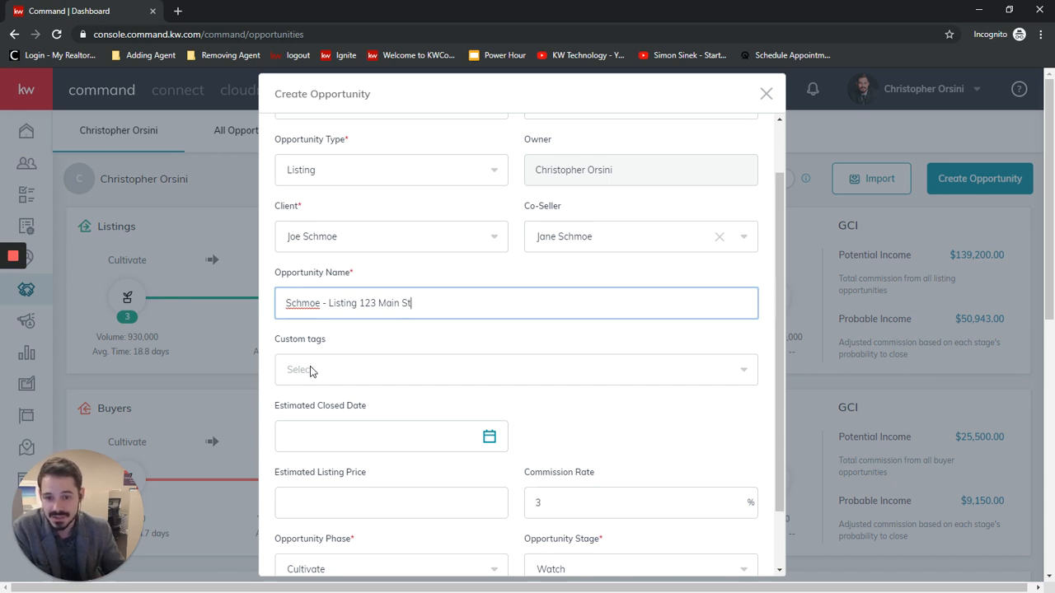
pyautogui.click(459, 369)
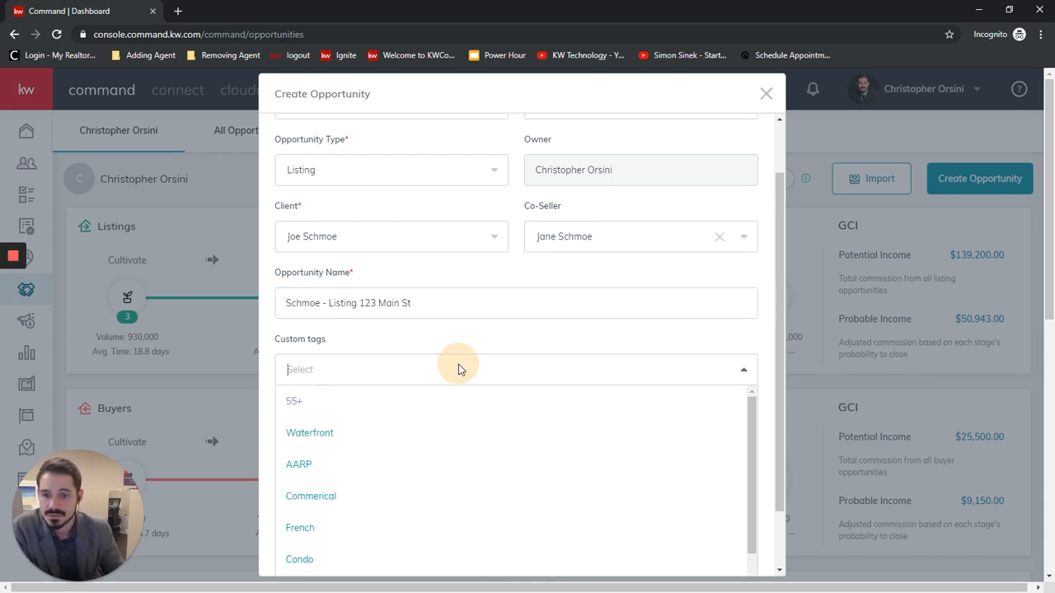
pyautogui.click(311, 431)
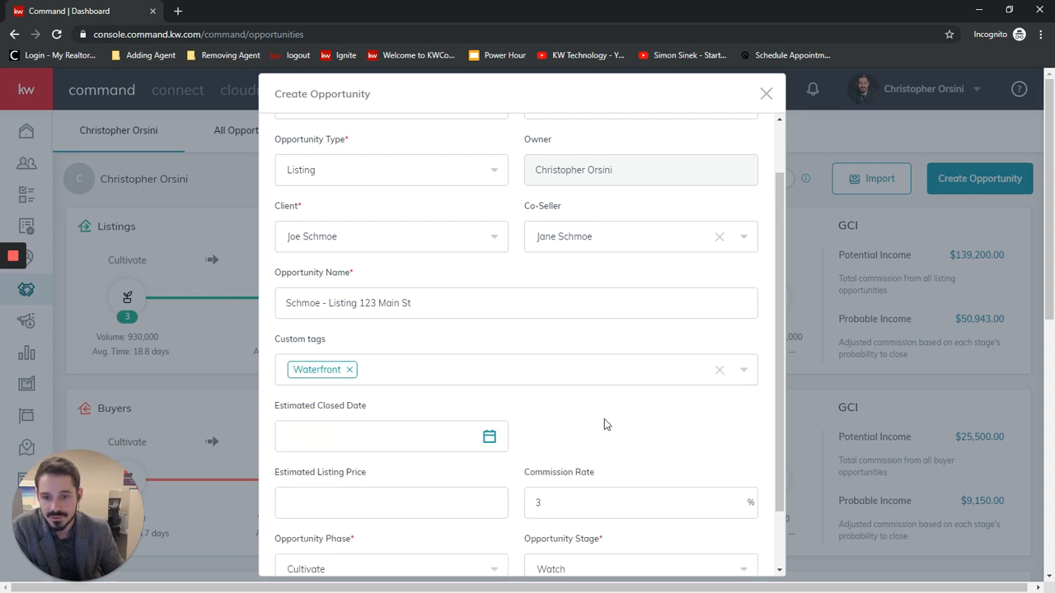
# Set the opportunity phase to Appointment.
pyautogui.scroll(-1, 643, 426)
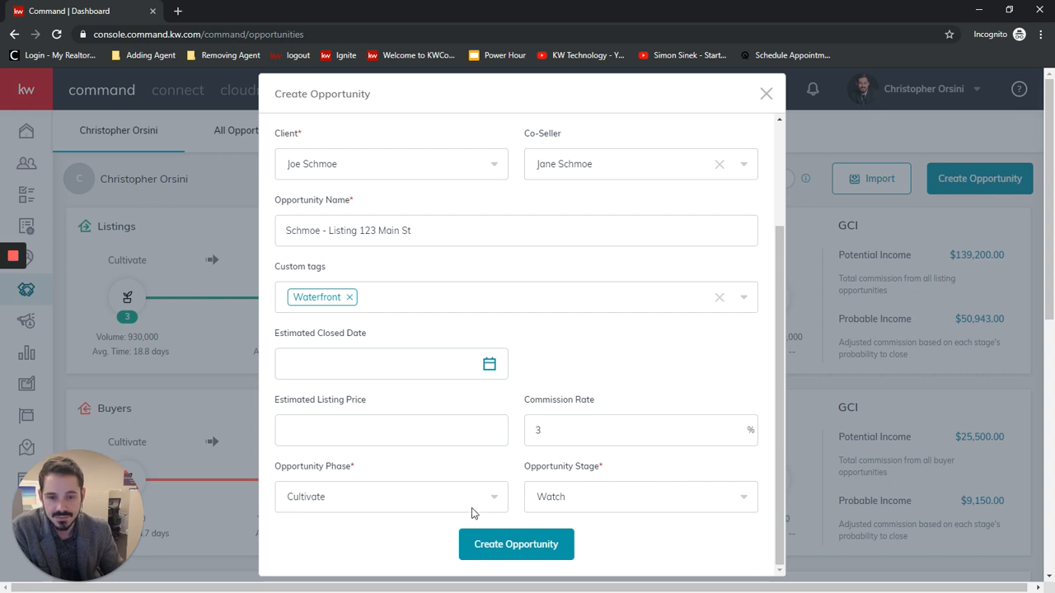
pyautogui.click(494, 501)
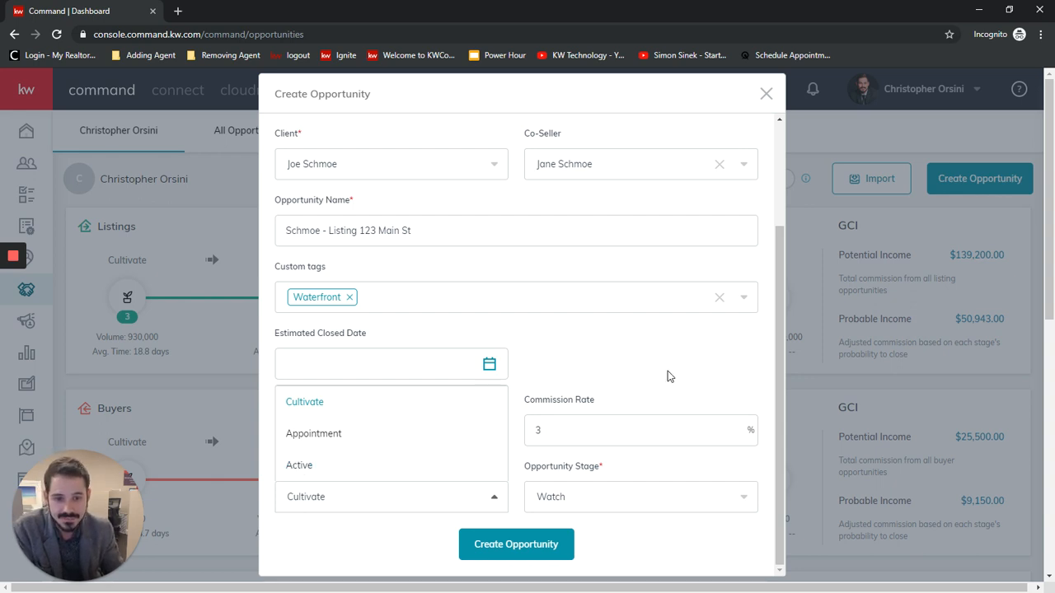
pyautogui.click(303, 434)
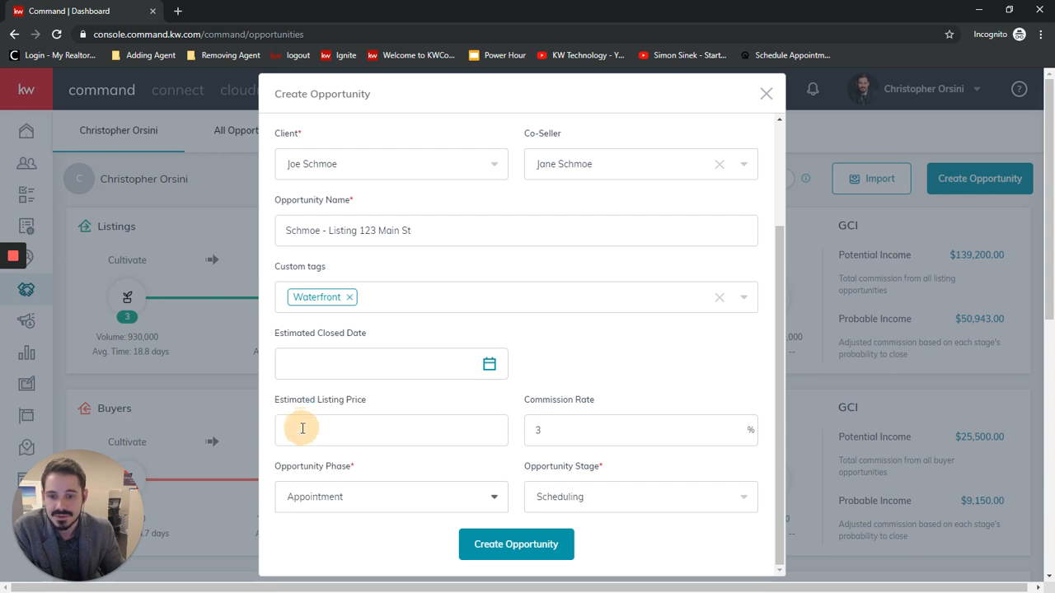
# Set the opportunity stage to Scheduled and create the listing opportunity.
pyautogui.click(750, 497)
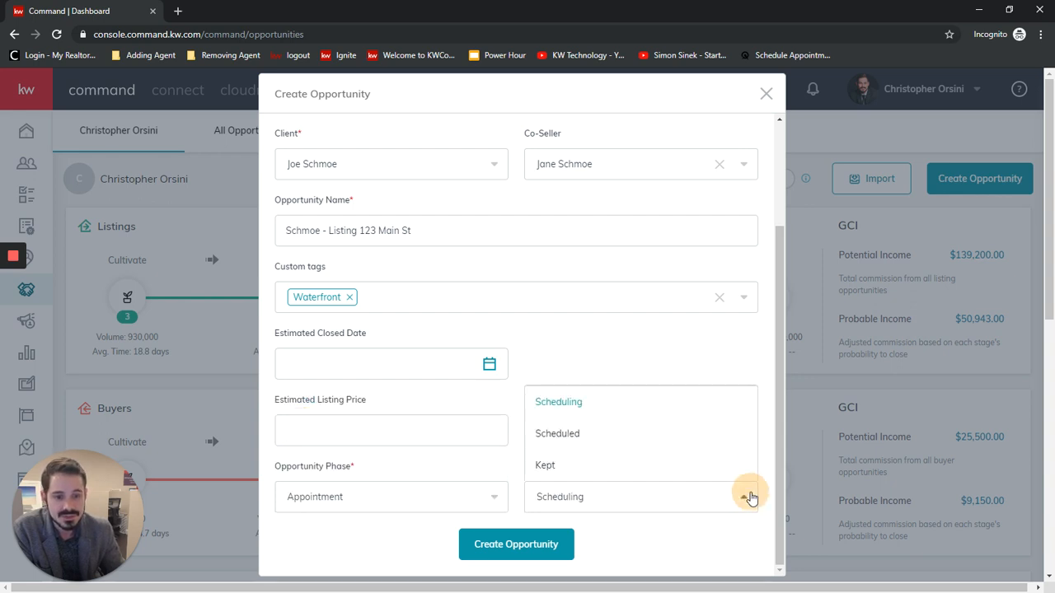
pyautogui.click(580, 433)
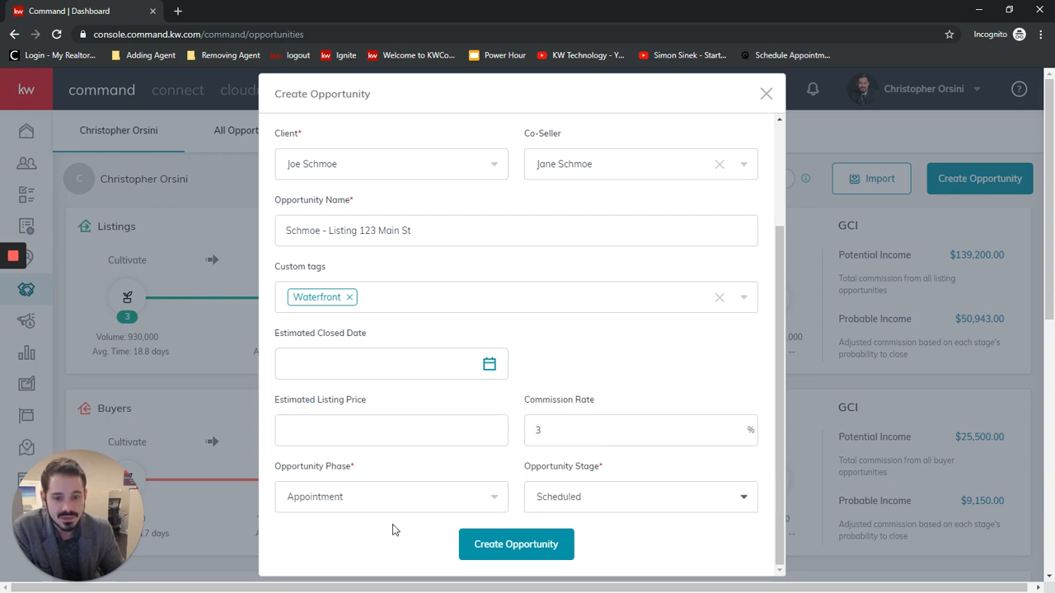
pyautogui.click(538, 544)
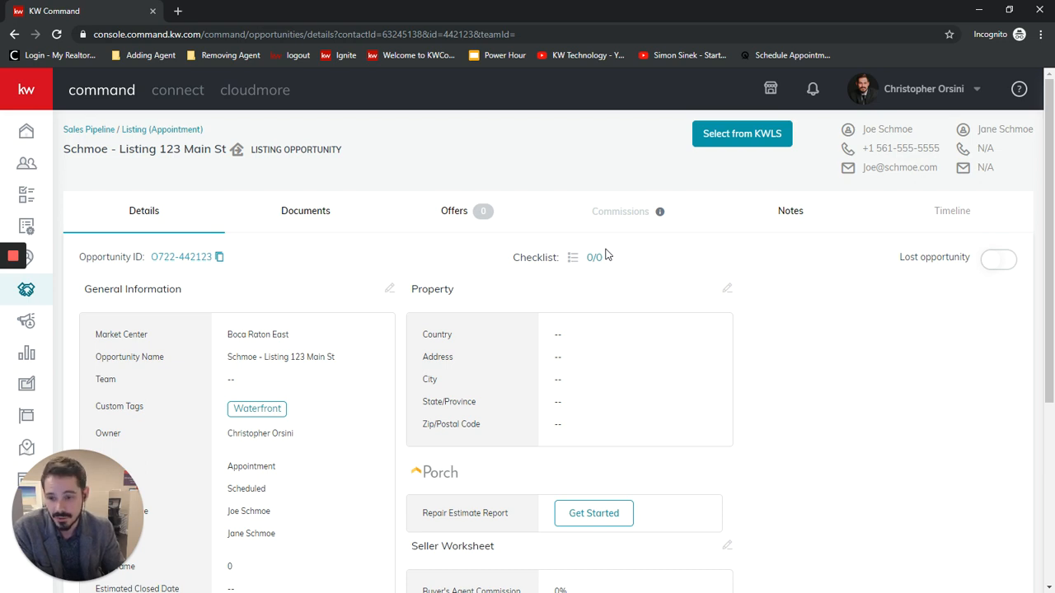
# Open the Marketing Profile page within the account's Connect Settings.
pyautogui.click(929, 95)
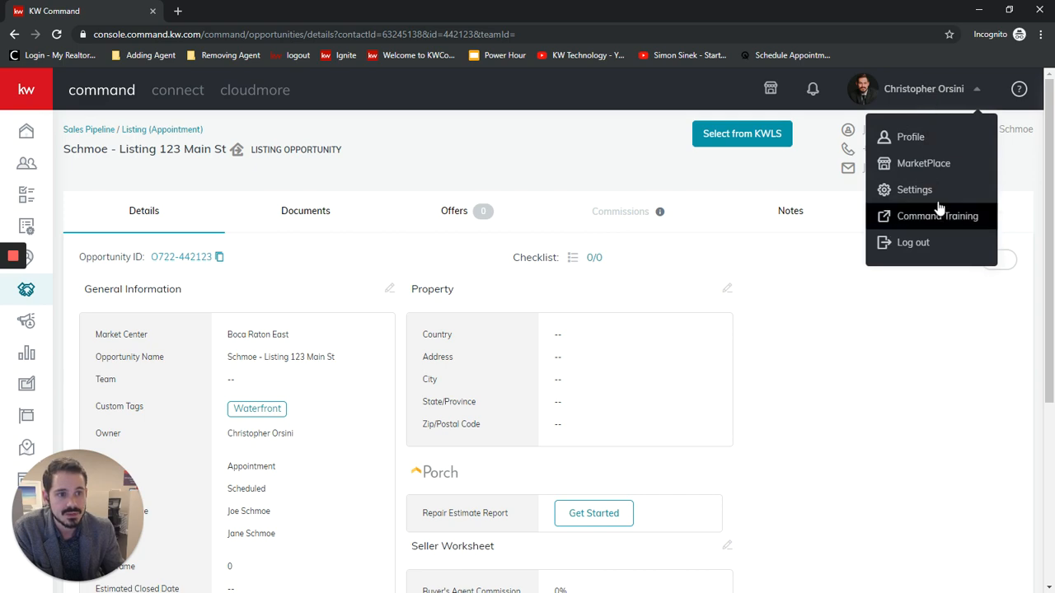
pyautogui.click(915, 190)
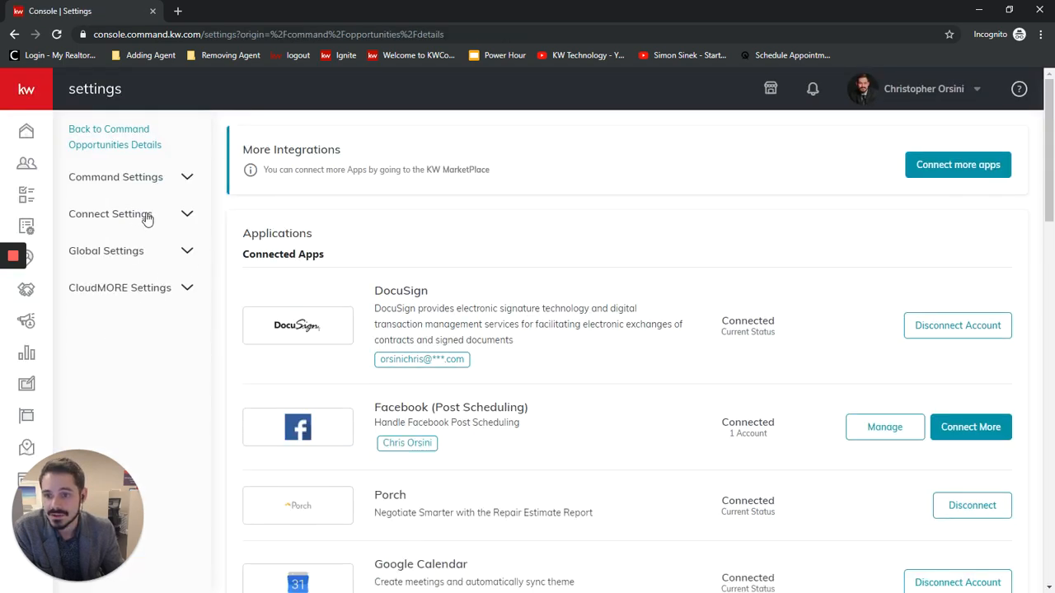
pyautogui.click(147, 216)
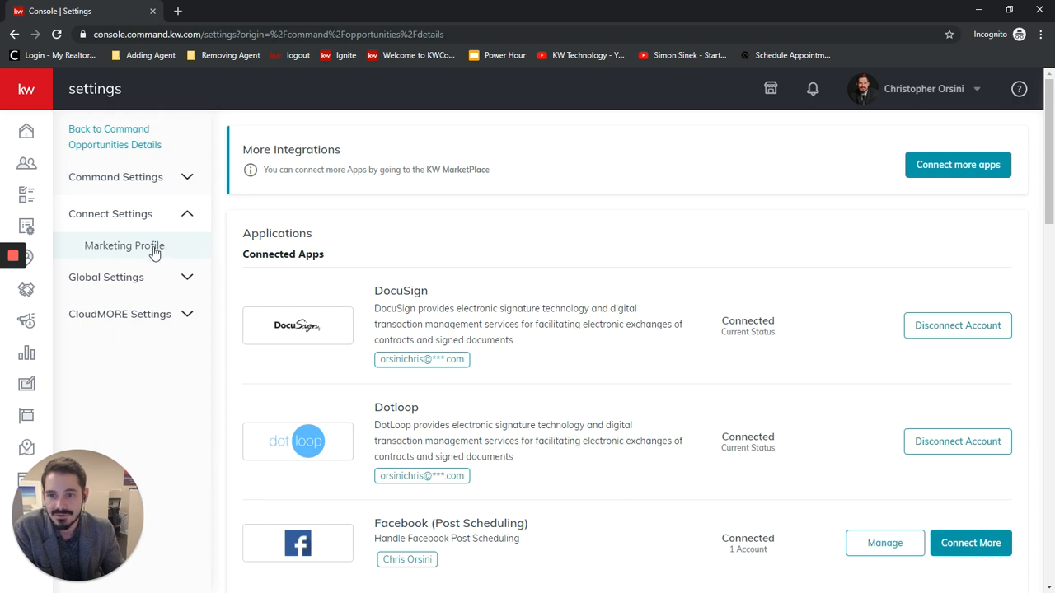
pyautogui.click(153, 252)
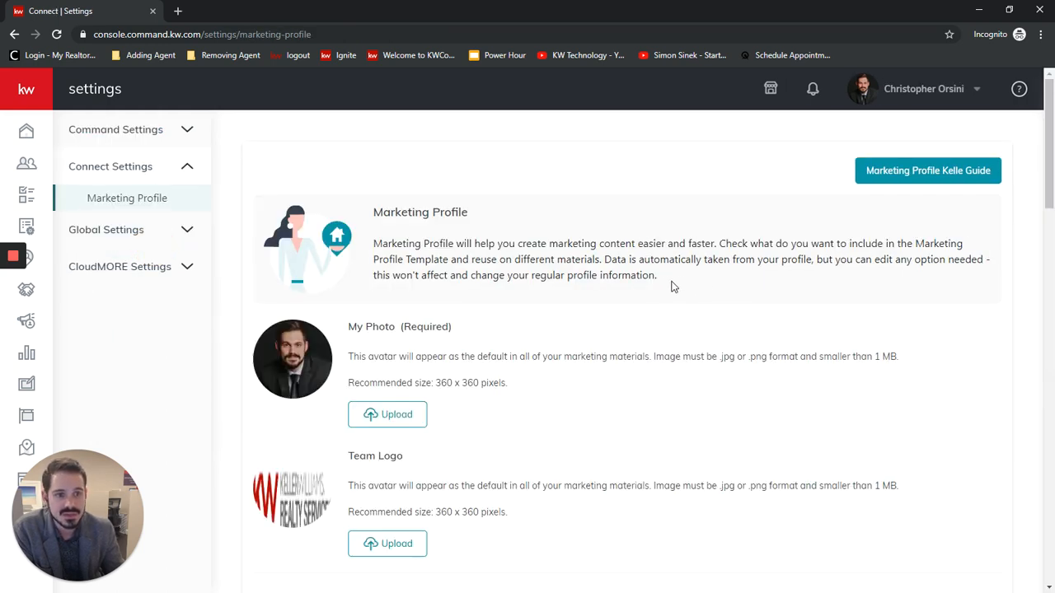
# Examine the photo and team logo requirements in the marketing profile, including file format and recommended pixel size.
pyautogui.scroll(-5, 662, 289)
pyautogui.scroll(3, 624, 335)
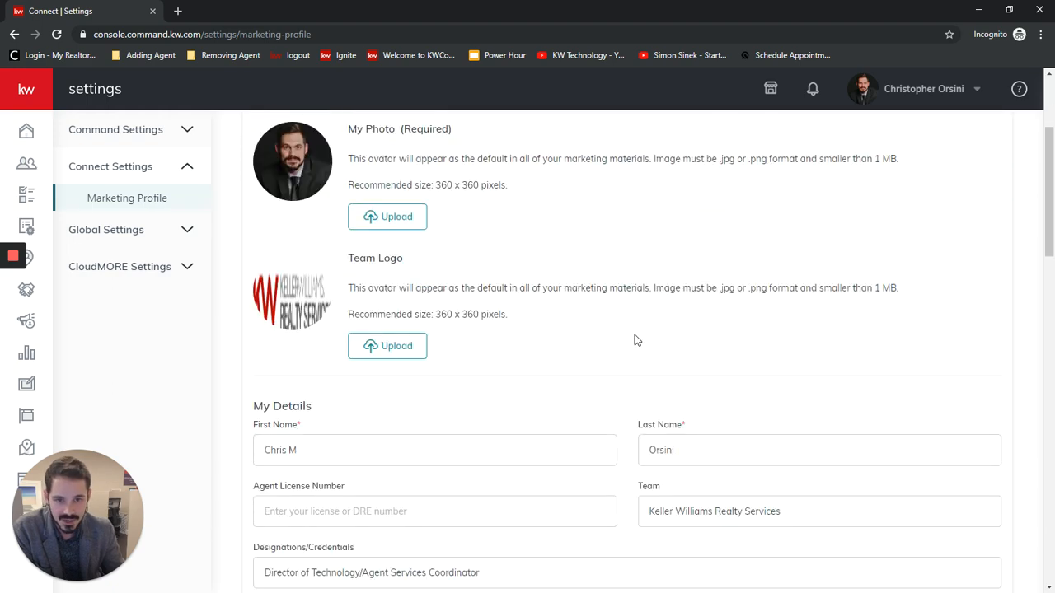
pyautogui.scroll(2, 635, 337)
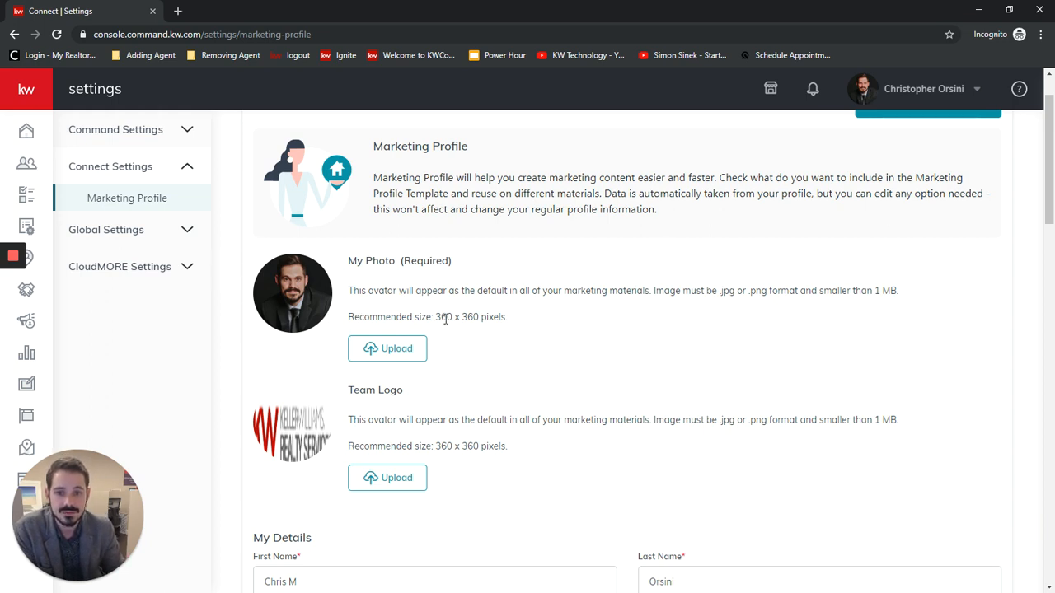
pyautogui.moveTo(435, 317); pyautogui.dragTo(454, 316)
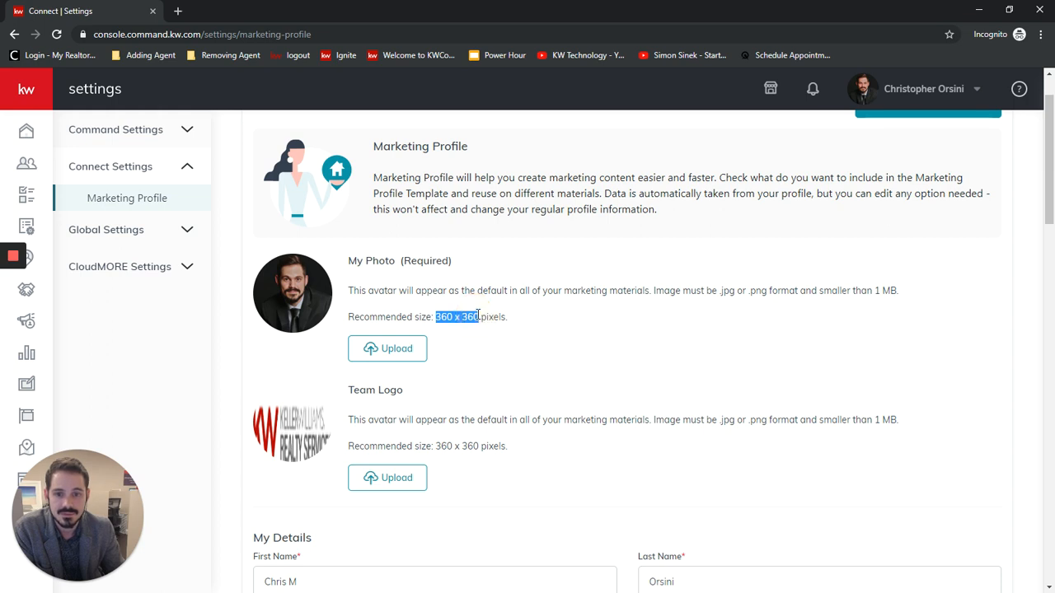
pyautogui.click(477, 316)
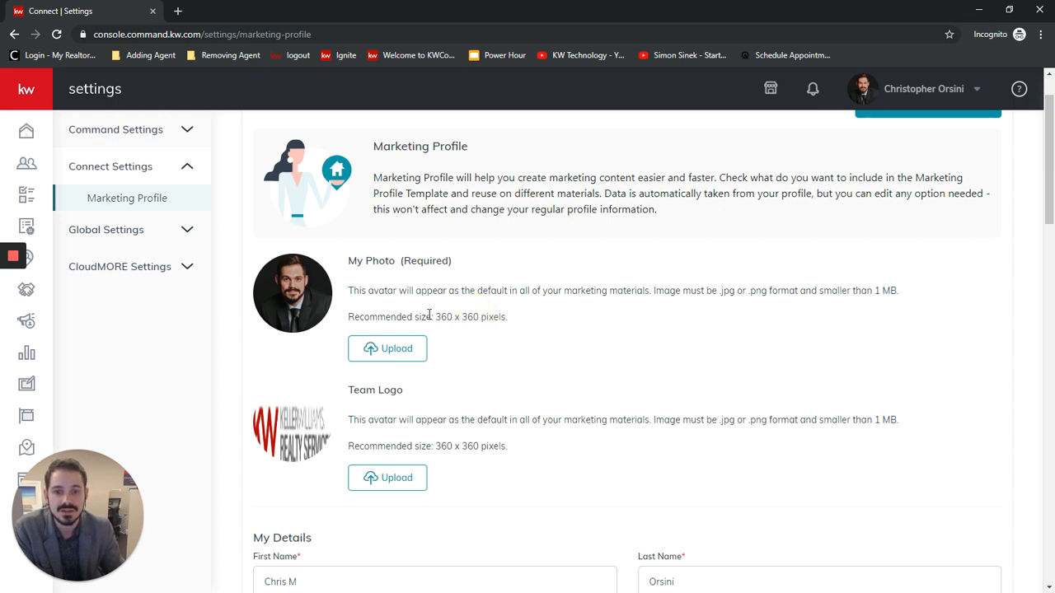
pyautogui.moveTo(435, 316); pyautogui.dragTo(486, 317)
pyautogui.click(482, 317)
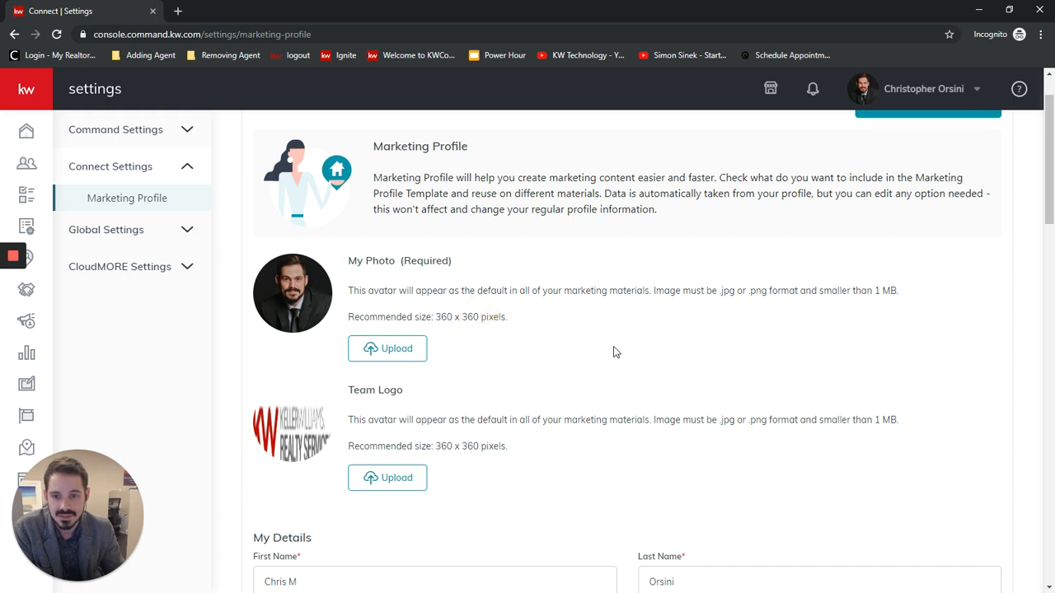
pyautogui.scroll(-2, 618, 352)
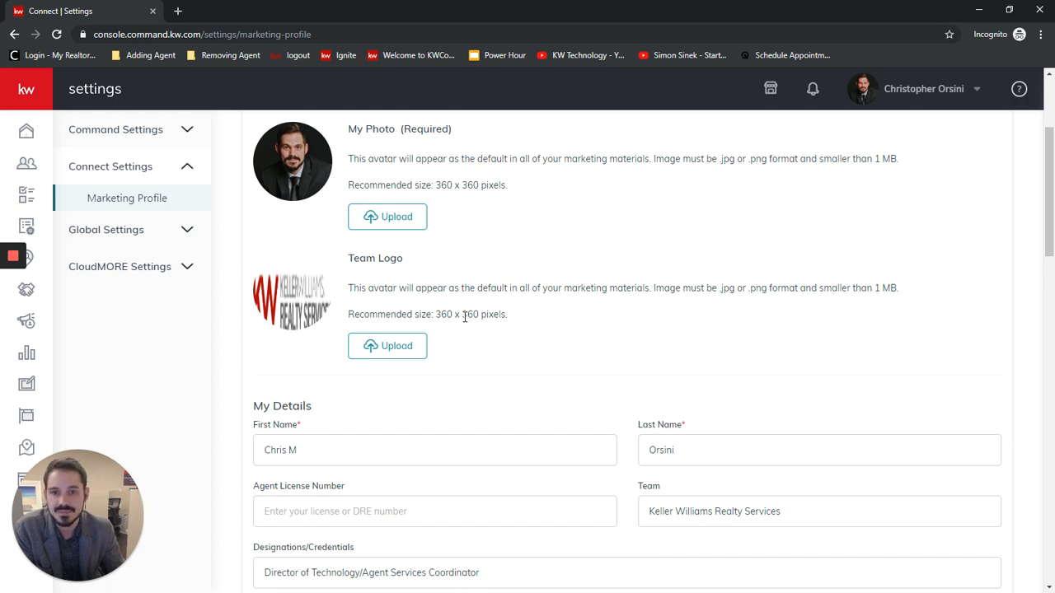
pyautogui.scroll(2, 594, 340)
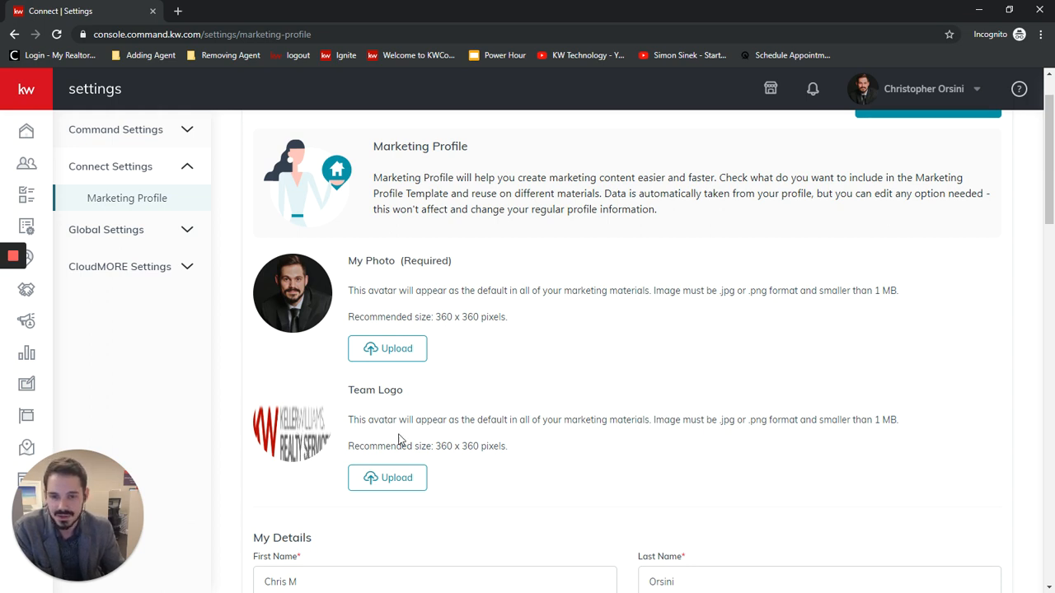
# Remove the middle initial from the first name under My Details and review the contact and market center fields.
pyautogui.scroll(-4, 707, 395)
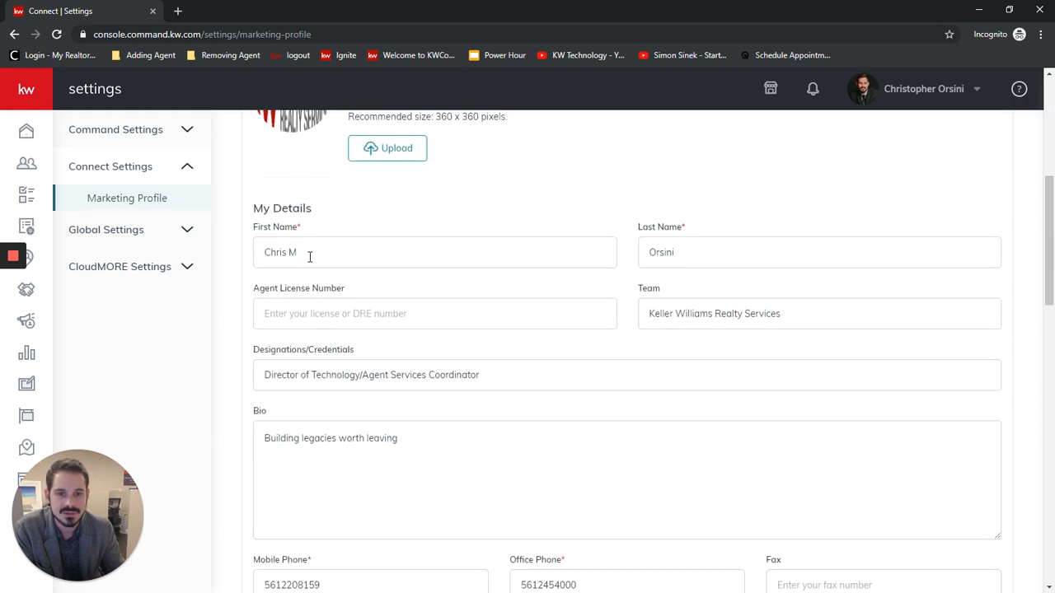
pyautogui.click(310, 255)
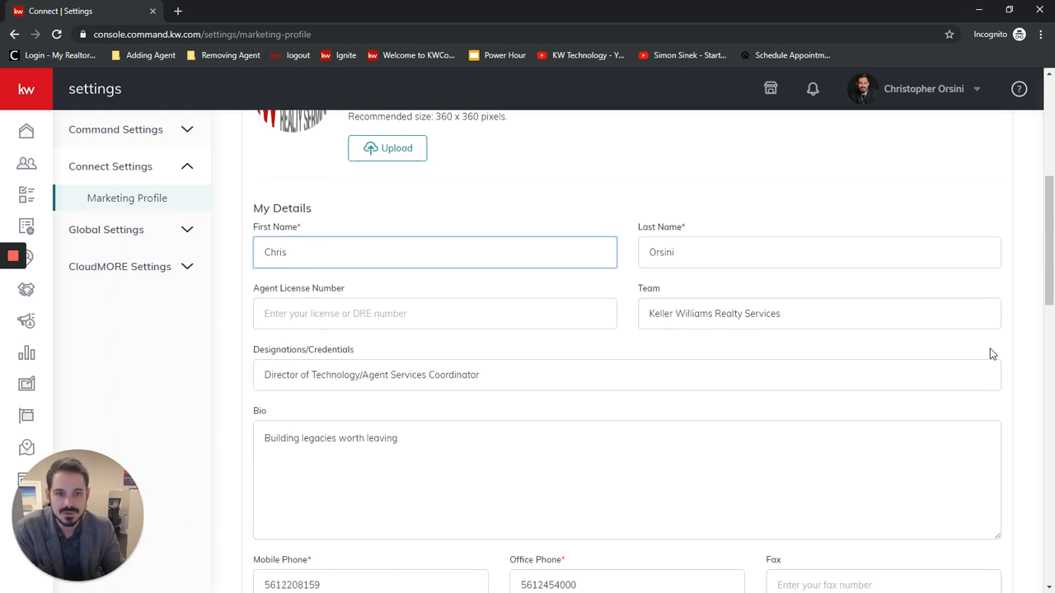
pyautogui.scroll(-1, 723, 408)
pyautogui.scroll(-2, 773, 409)
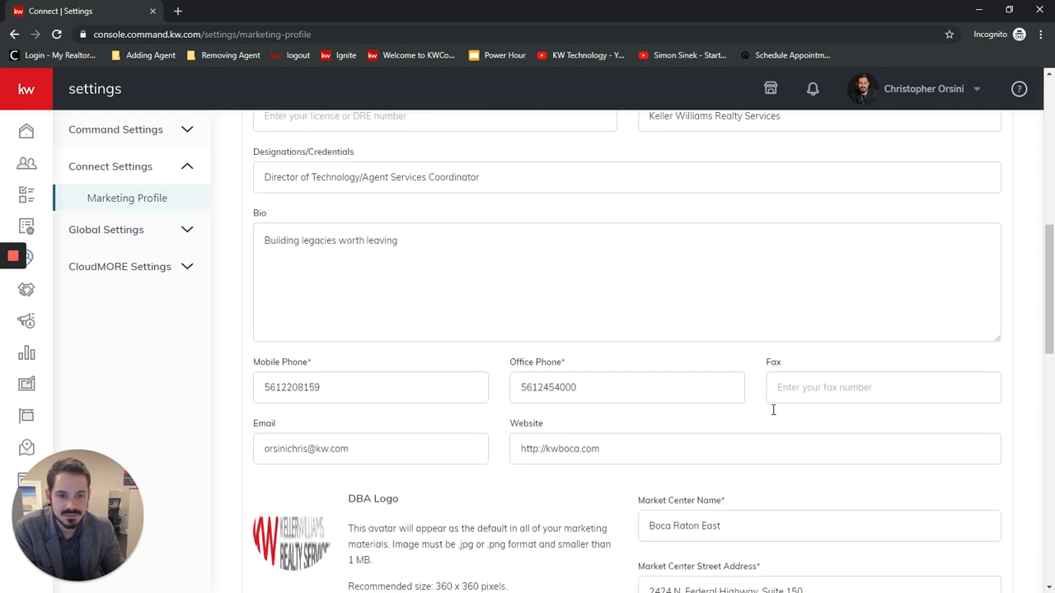
pyautogui.scroll(-2, 758, 411)
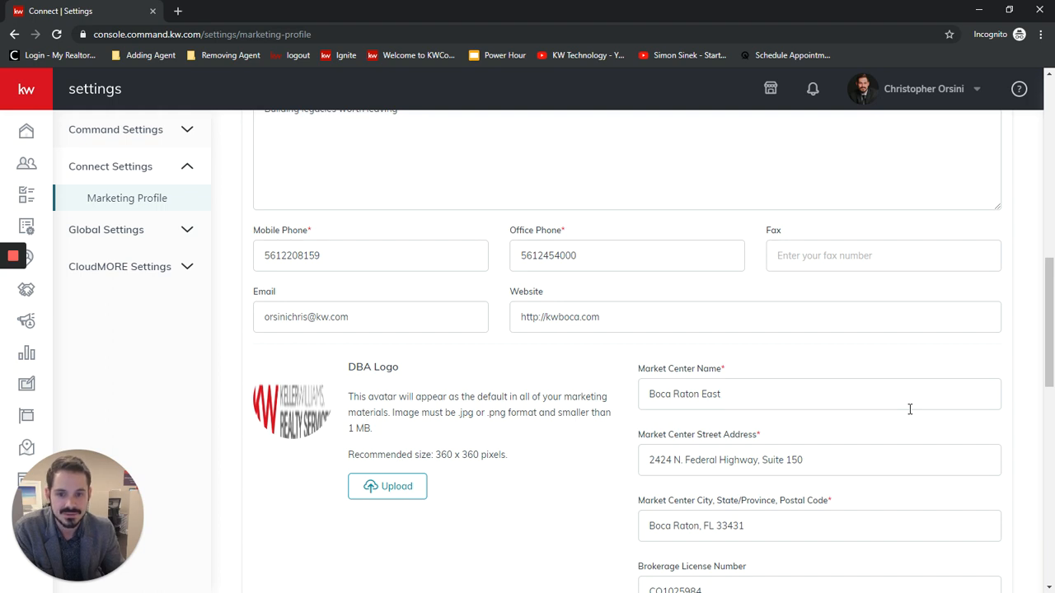
pyautogui.scroll(-1, 501, 324)
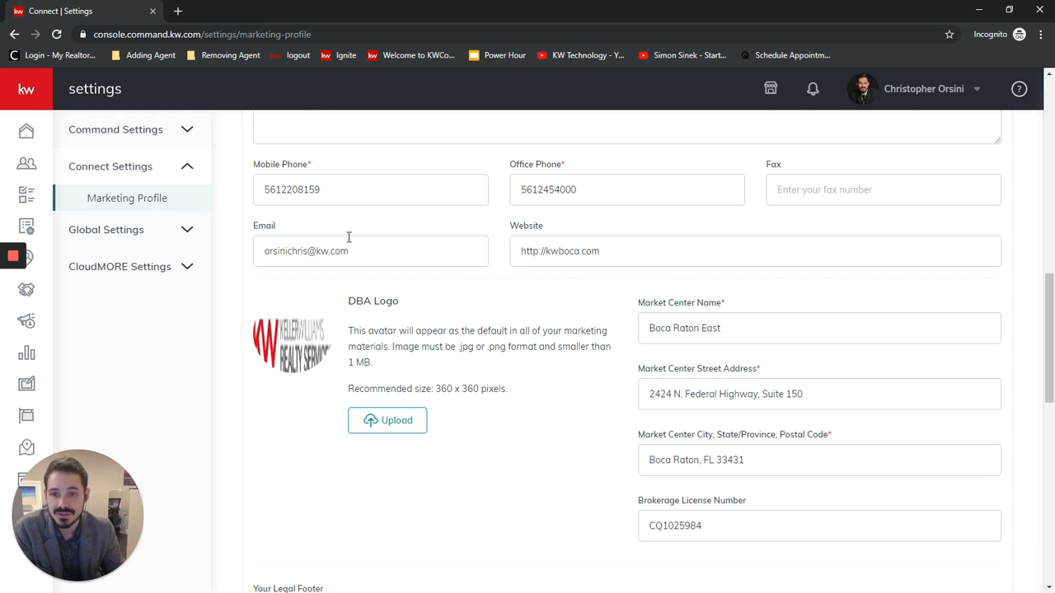
# Open the kwconnect.com website in a new browser tab.
pyautogui.click(176, 11)
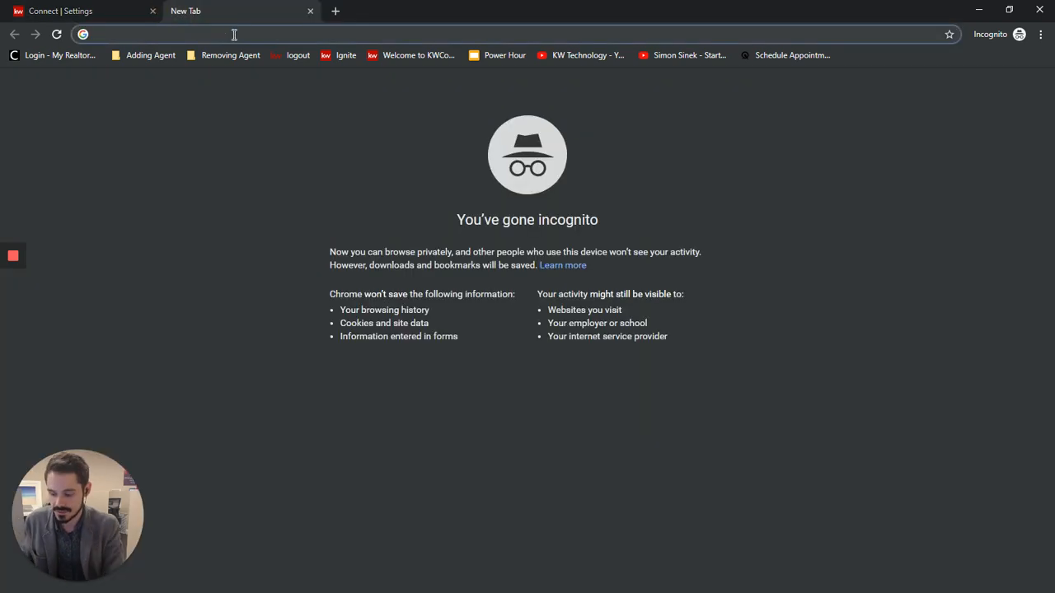
pyautogui.write('kw')
pyautogui.press('Return')
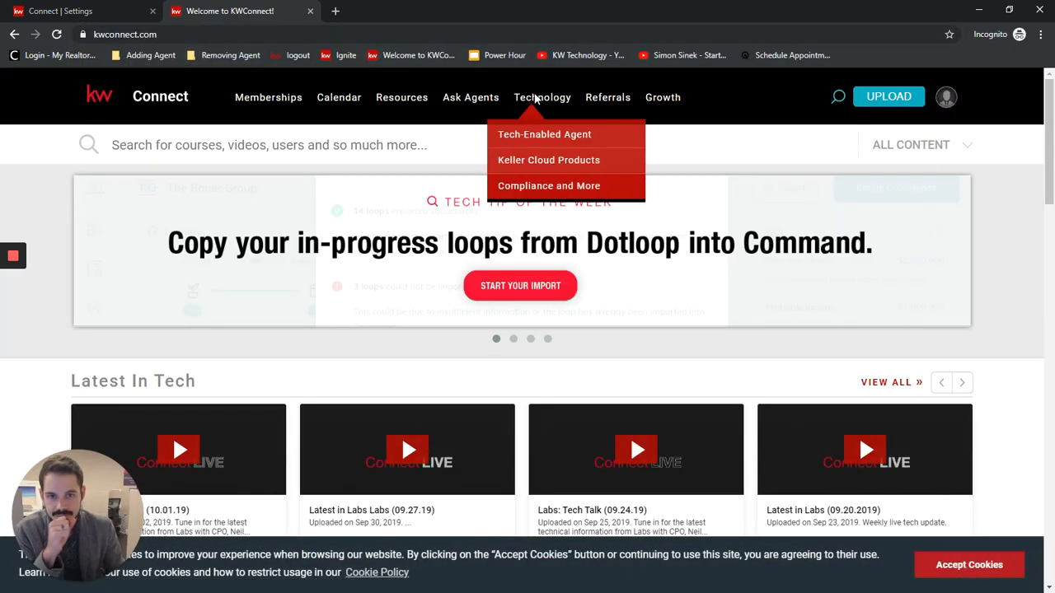
# Sign in to KWConnect by filling in the agent's saved user name and password.
pyautogui.moveTo(399, 99)
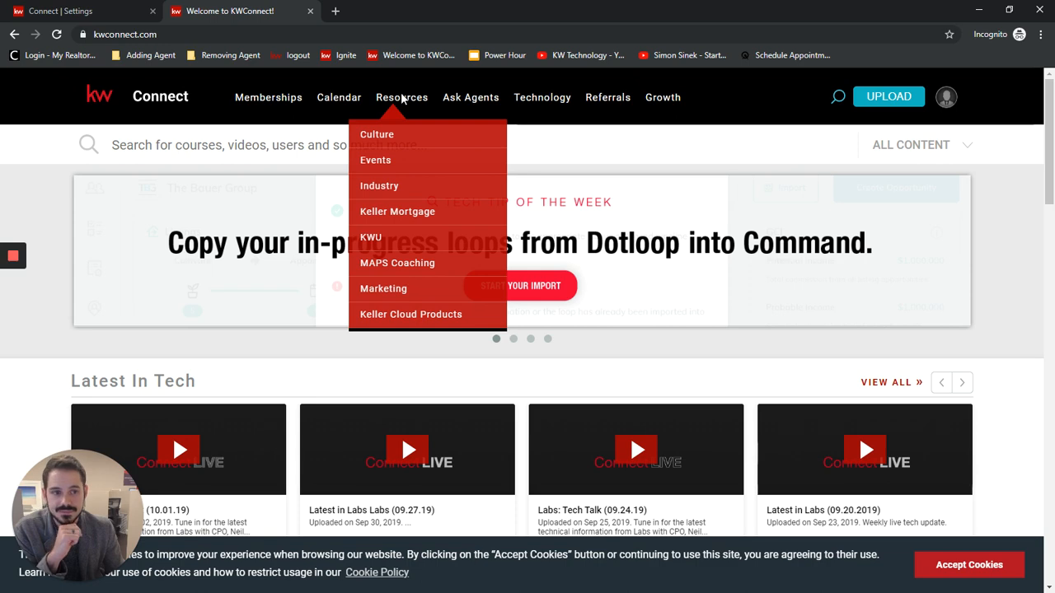
pyautogui.moveTo(946, 99)
pyautogui.click(871, 147)
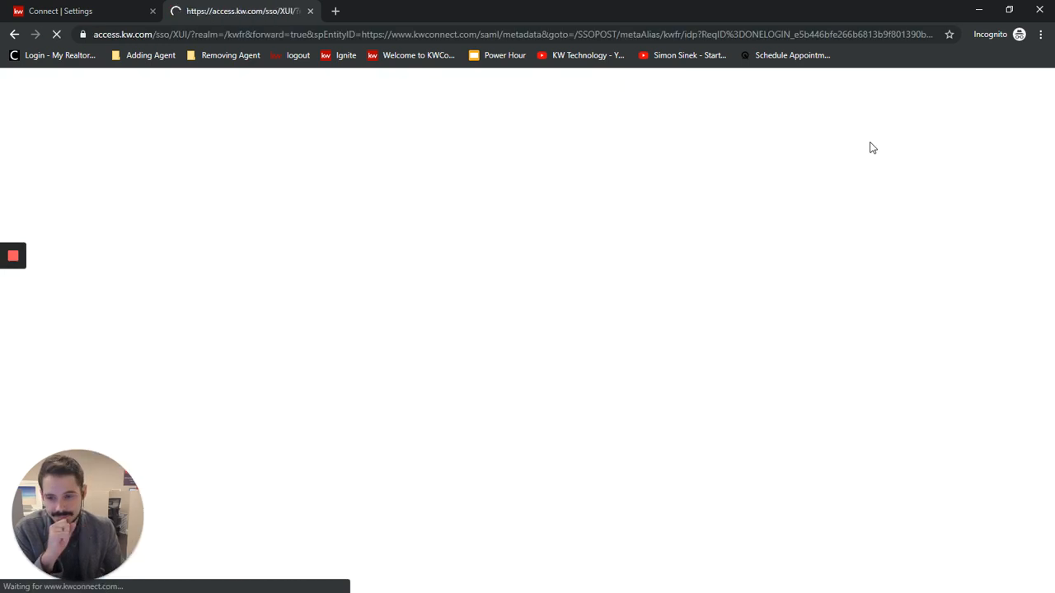
pyautogui.click(412, 277)
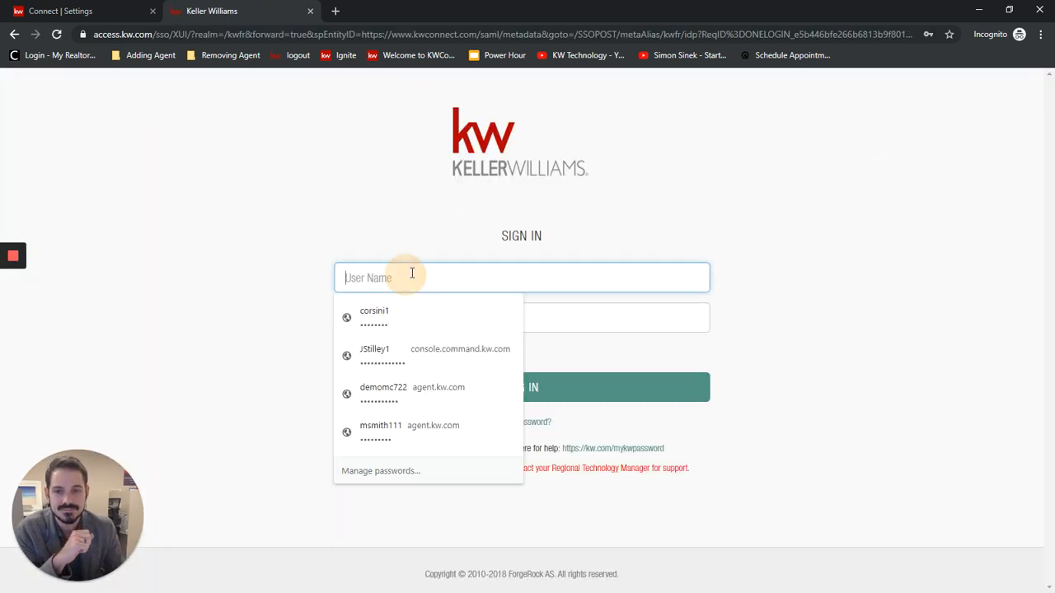
pyautogui.click(395, 317)
pyautogui.click(556, 381)
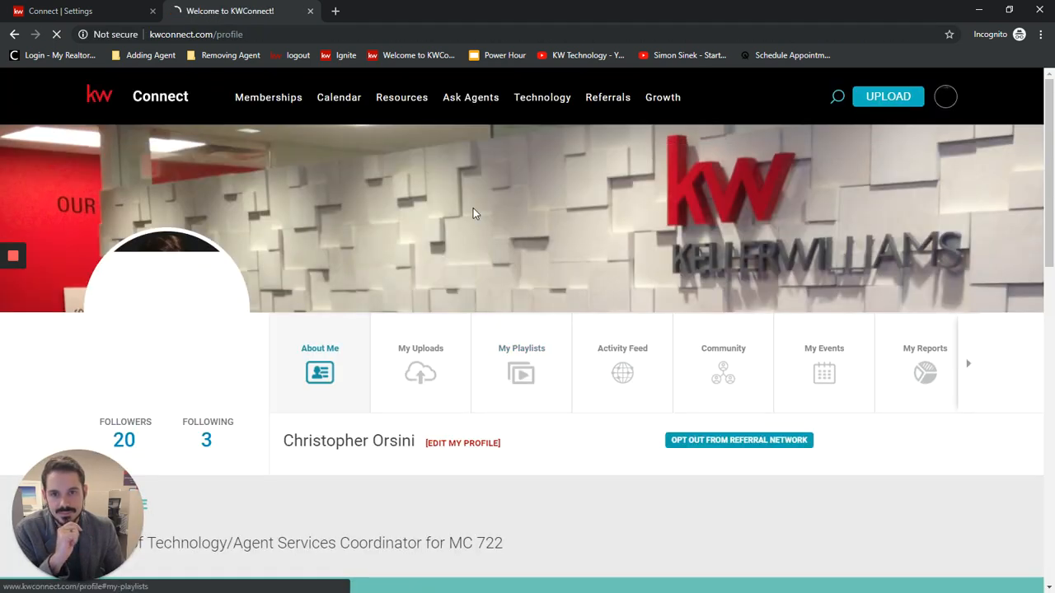
# Open the Logos and Branding page from the Marketing resources and accept the site's cookies.
pyautogui.moveTo(394, 101)
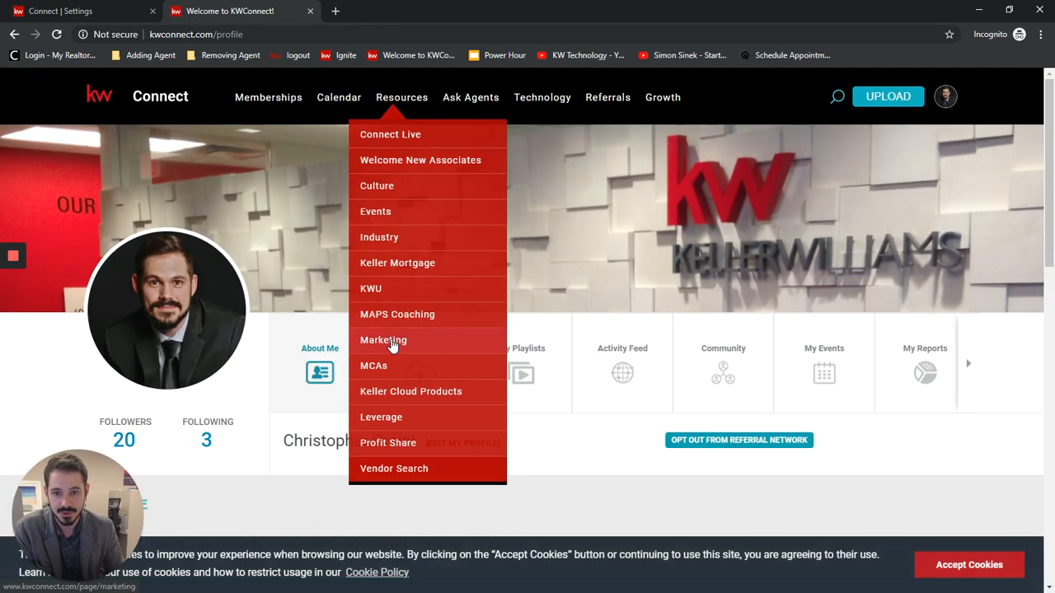
pyautogui.click(393, 341)
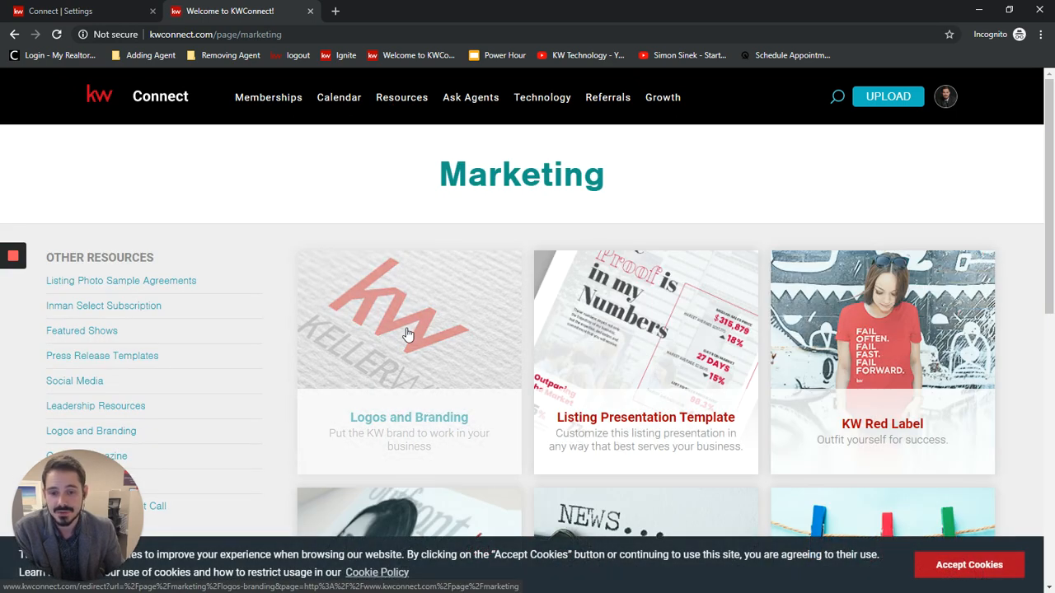
pyautogui.click(388, 338)
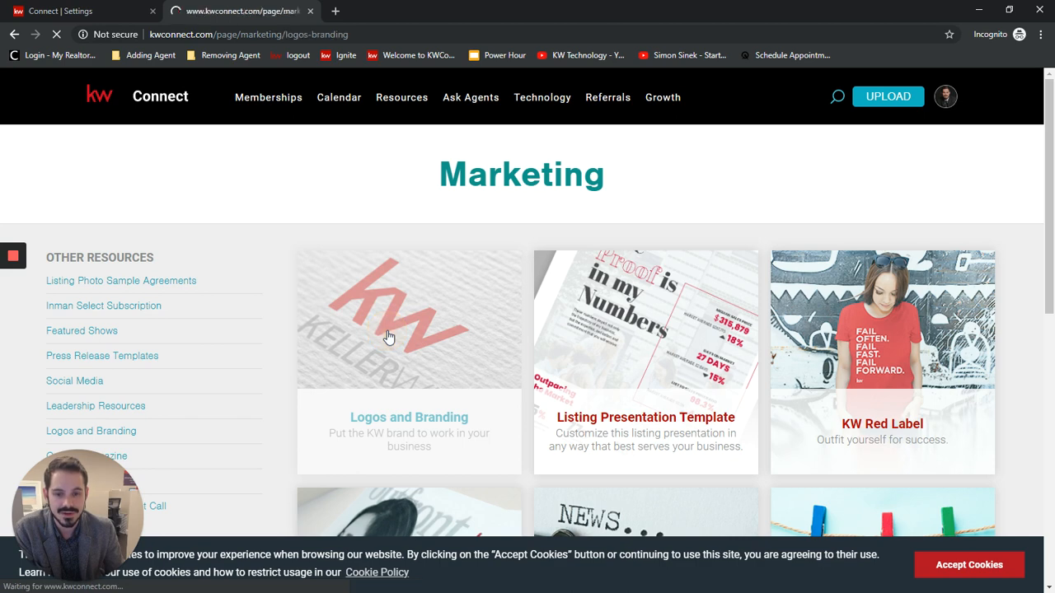
pyautogui.click(968, 563)
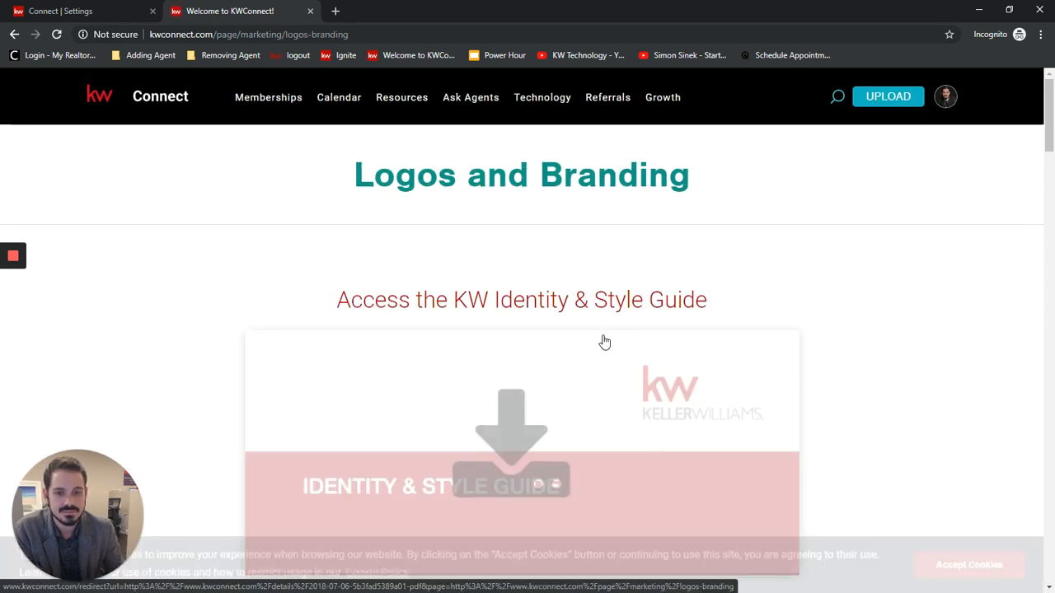
pyautogui.click(969, 567)
# Search the market center logos for market center number 722.
pyautogui.scroll(-8, 539, 278)
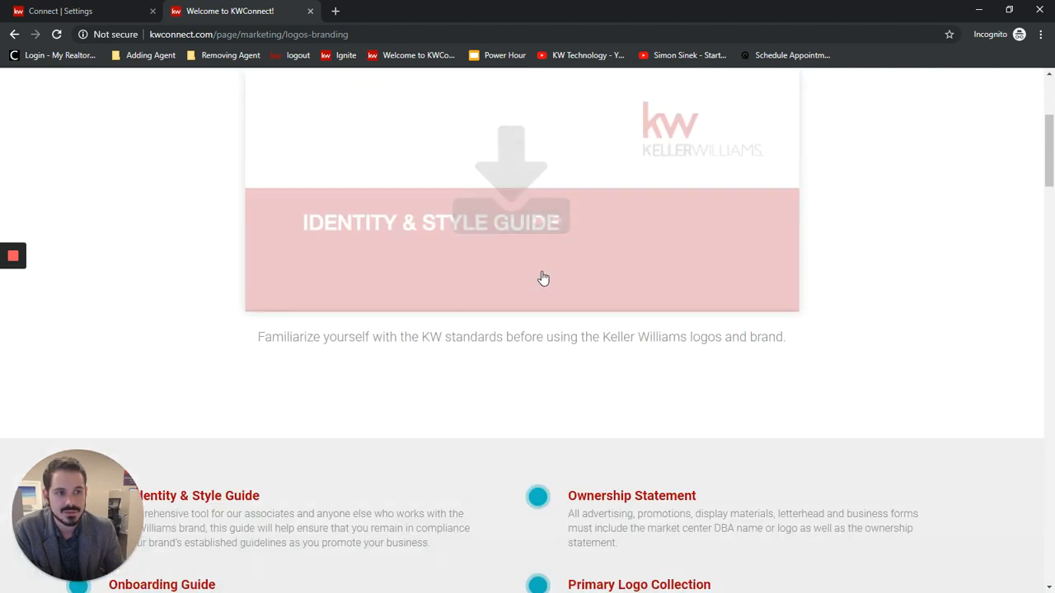
pyautogui.scroll(-3, 511, 262)
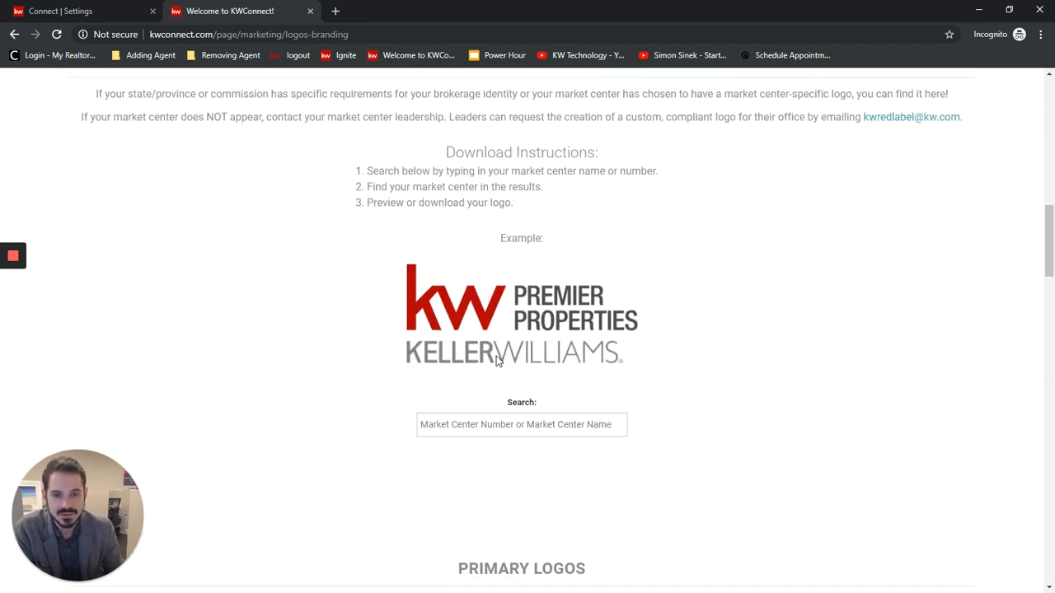
pyautogui.click(515, 426)
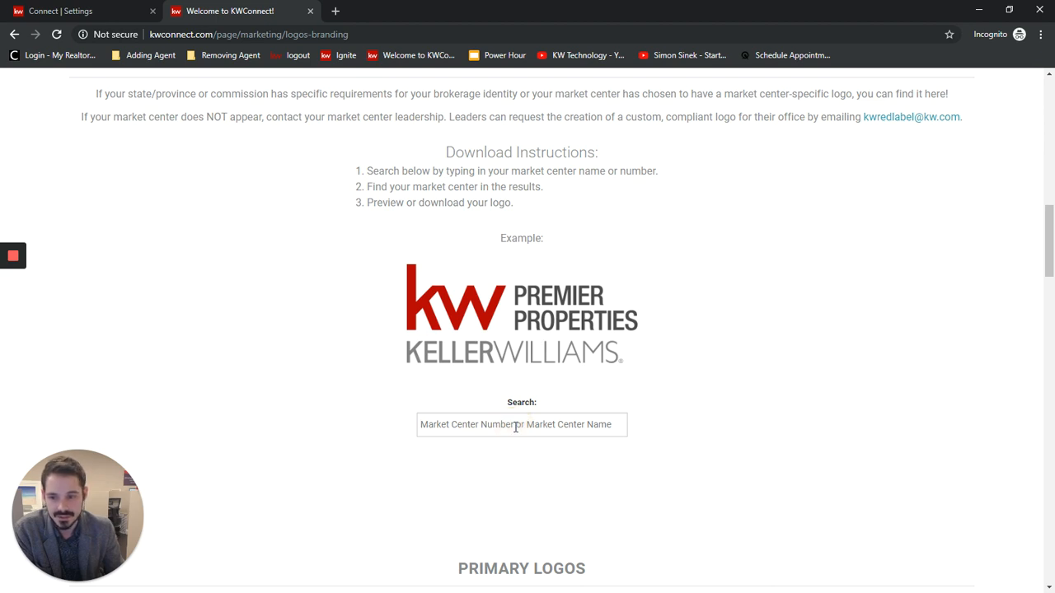
pyautogui.write('722')
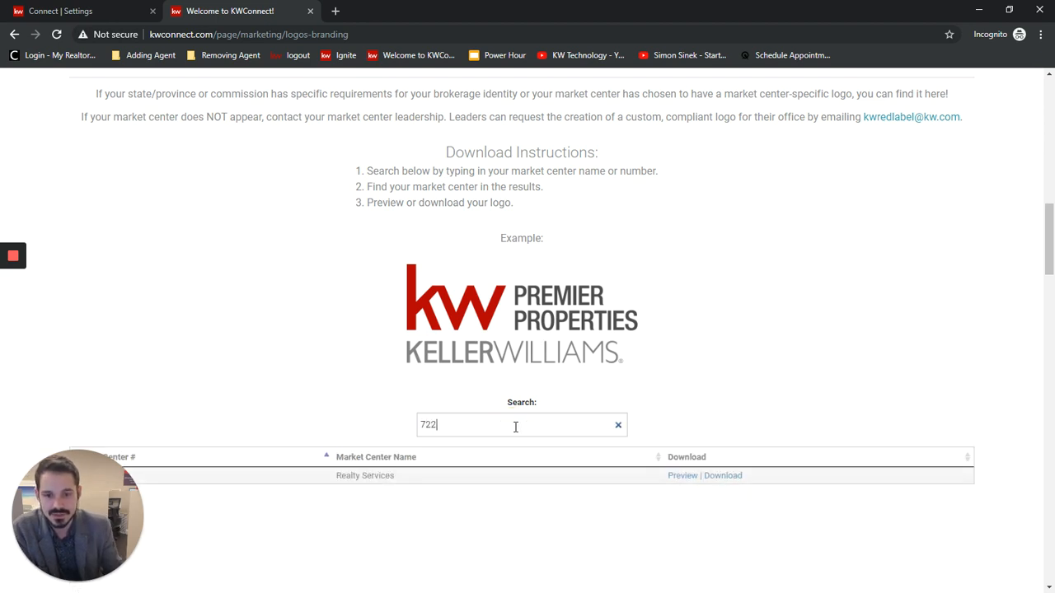
pyautogui.scroll(-1, 573, 369)
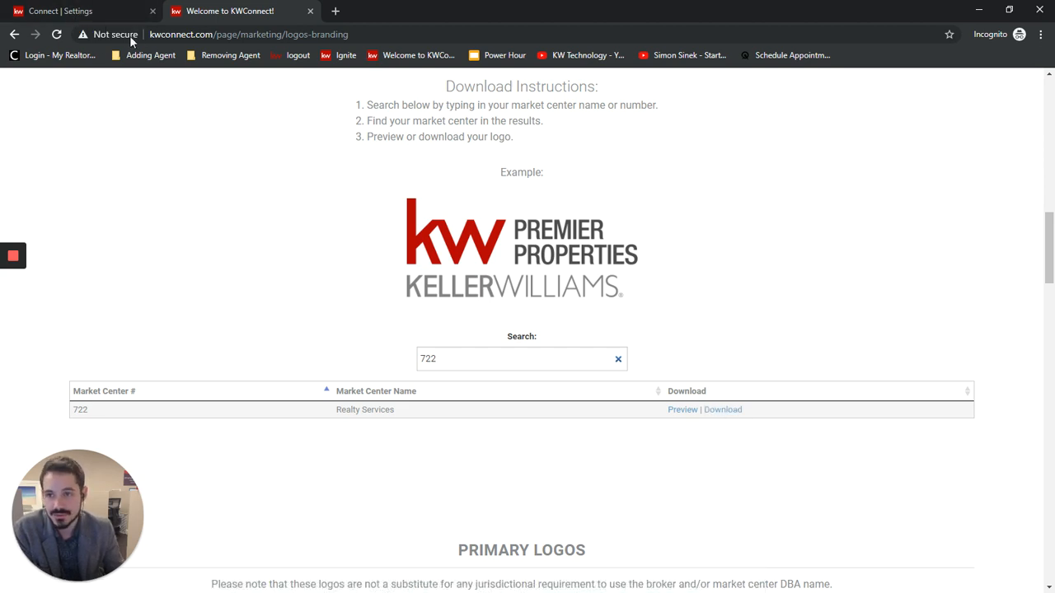
# Return to the marketing profile in Command, save it, and dismiss the confirmation message.
pyautogui.click(78, 13)
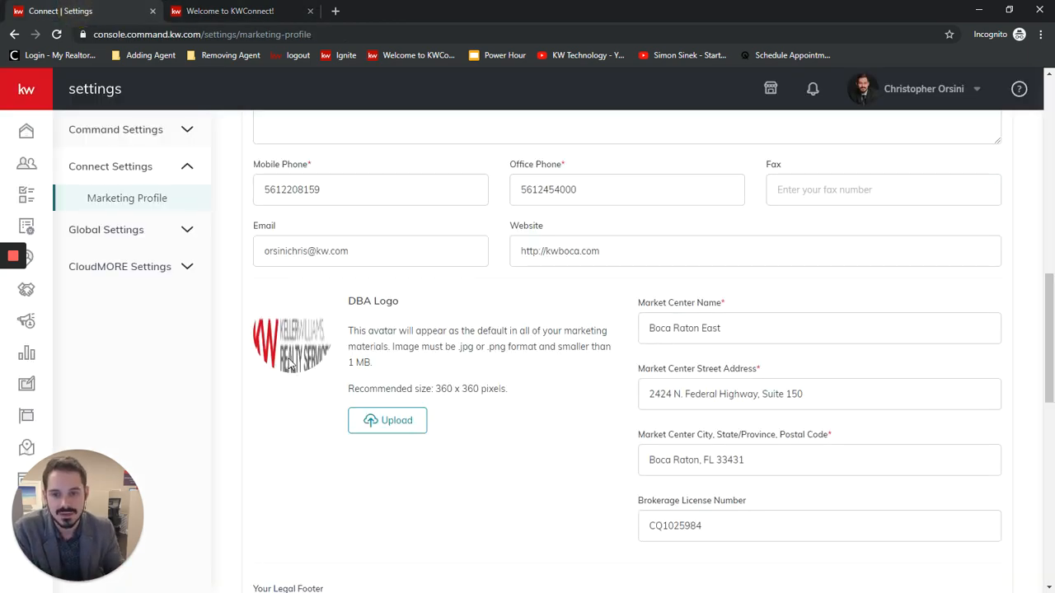
pyautogui.scroll(-5, 581, 405)
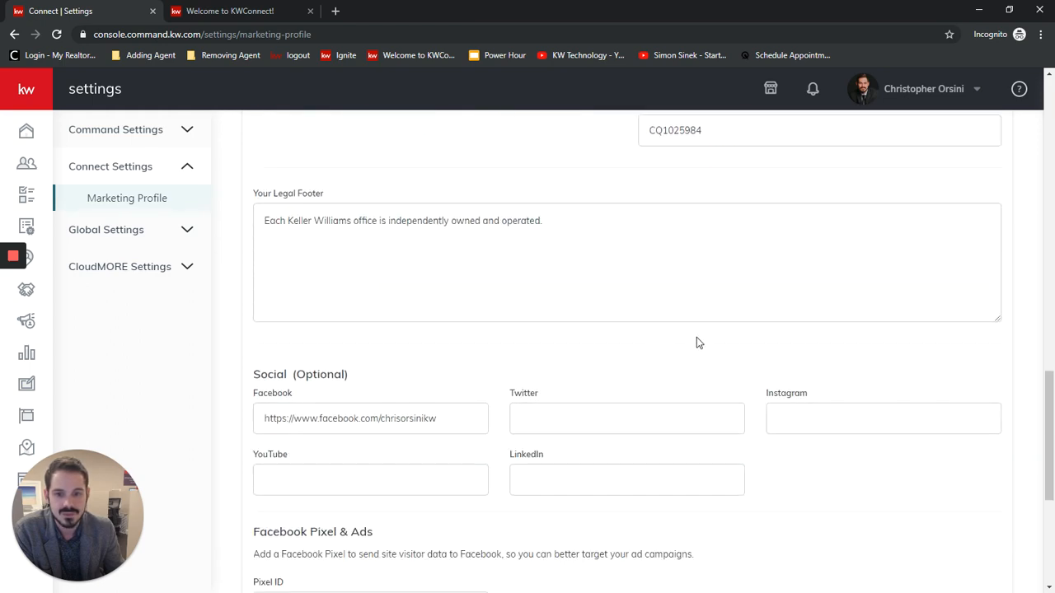
pyautogui.scroll(-4, 696, 337)
pyautogui.click(294, 534)
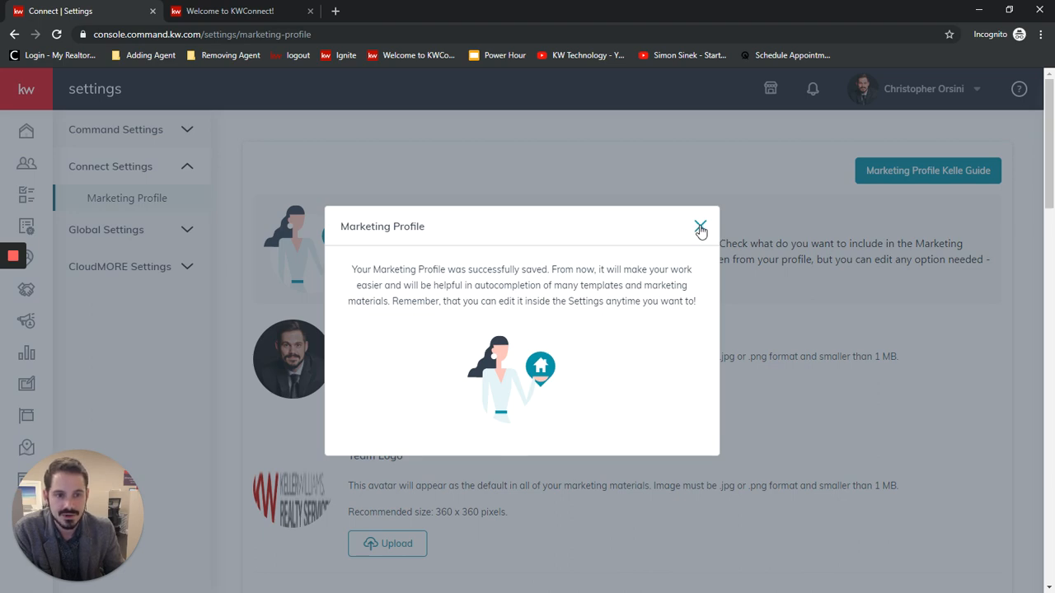
pyautogui.click(700, 227)
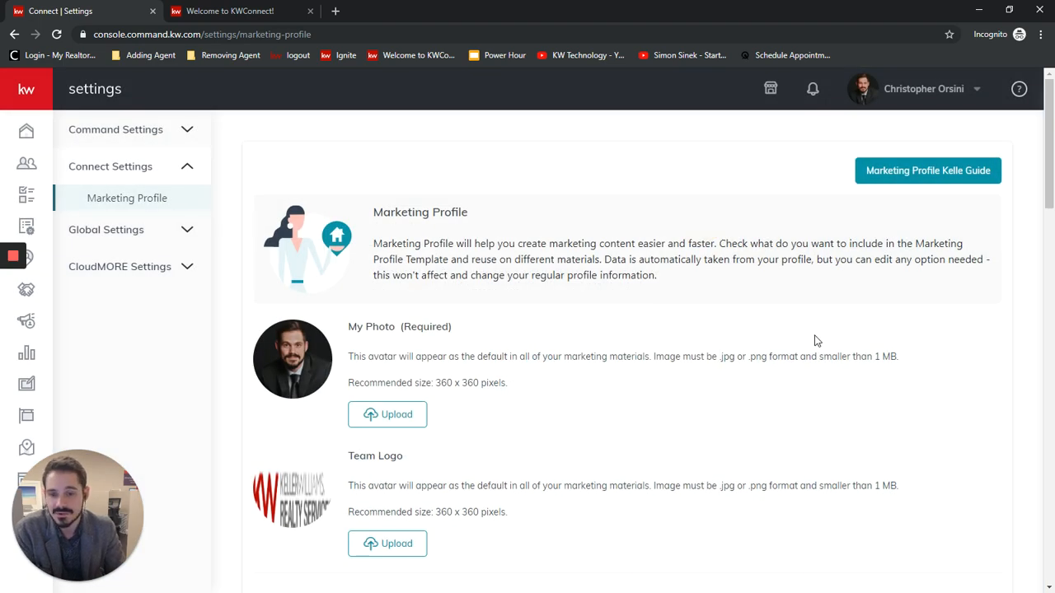